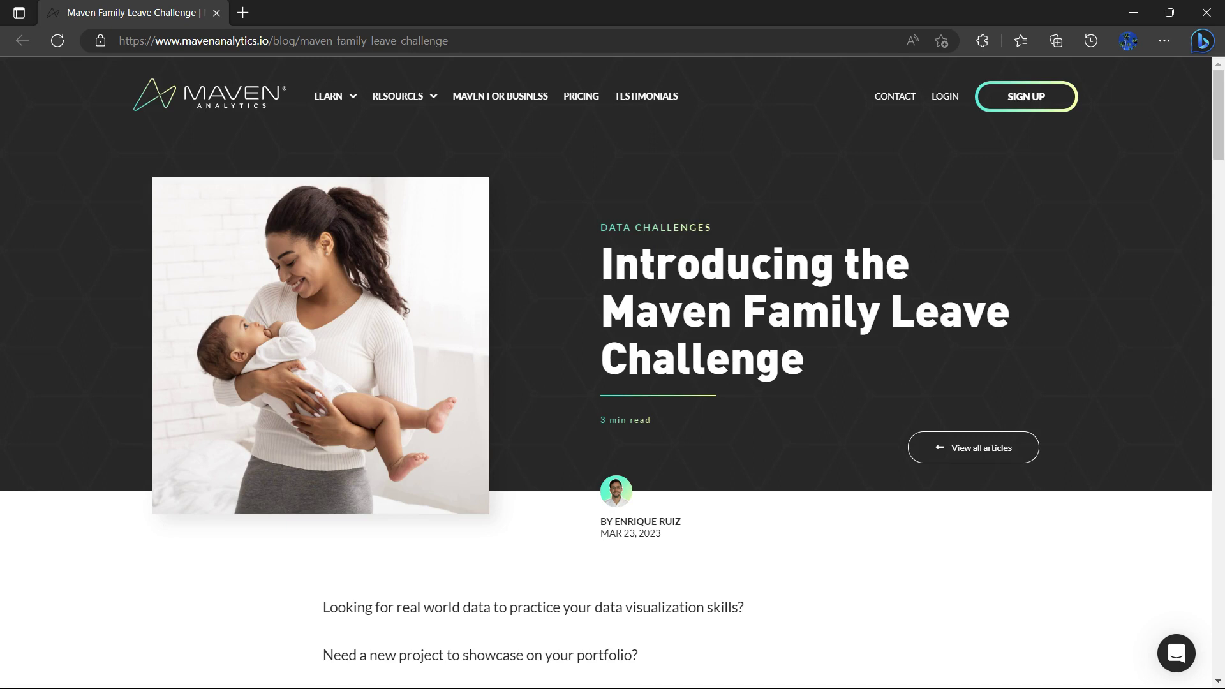
Read the Maven Family Leave Challenge article's dataset description and challenge instructions.
scroll(606, 370, down, 10)
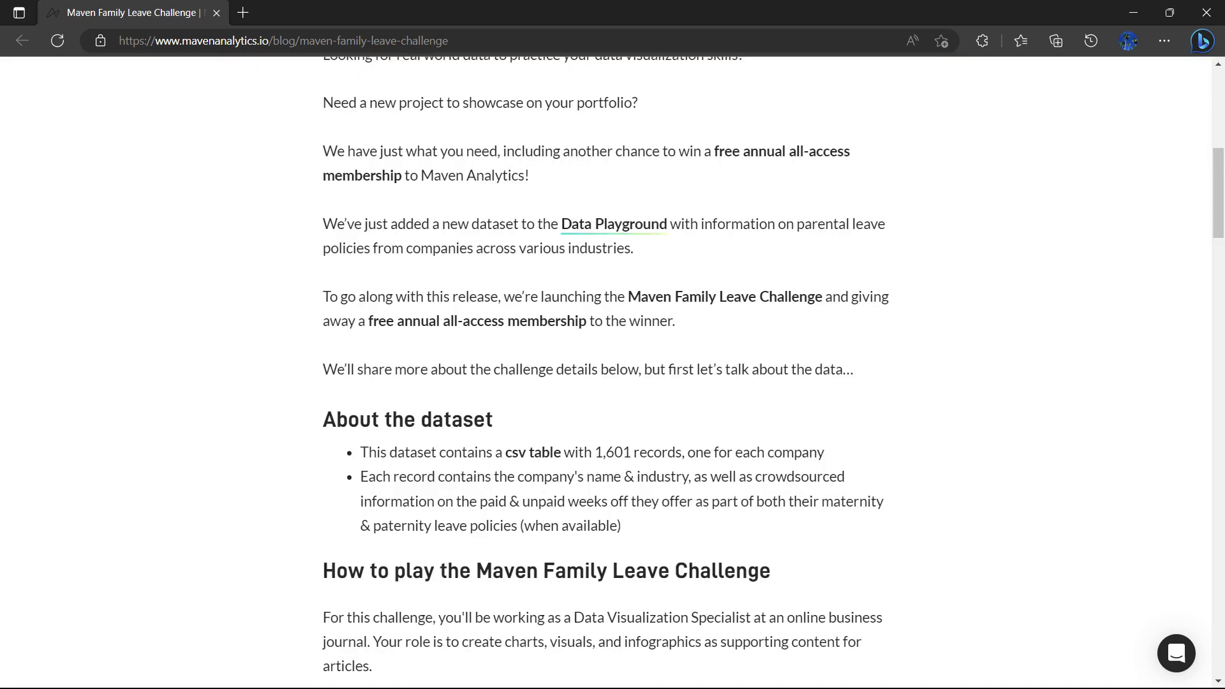
scroll(606, 370, down, 2)
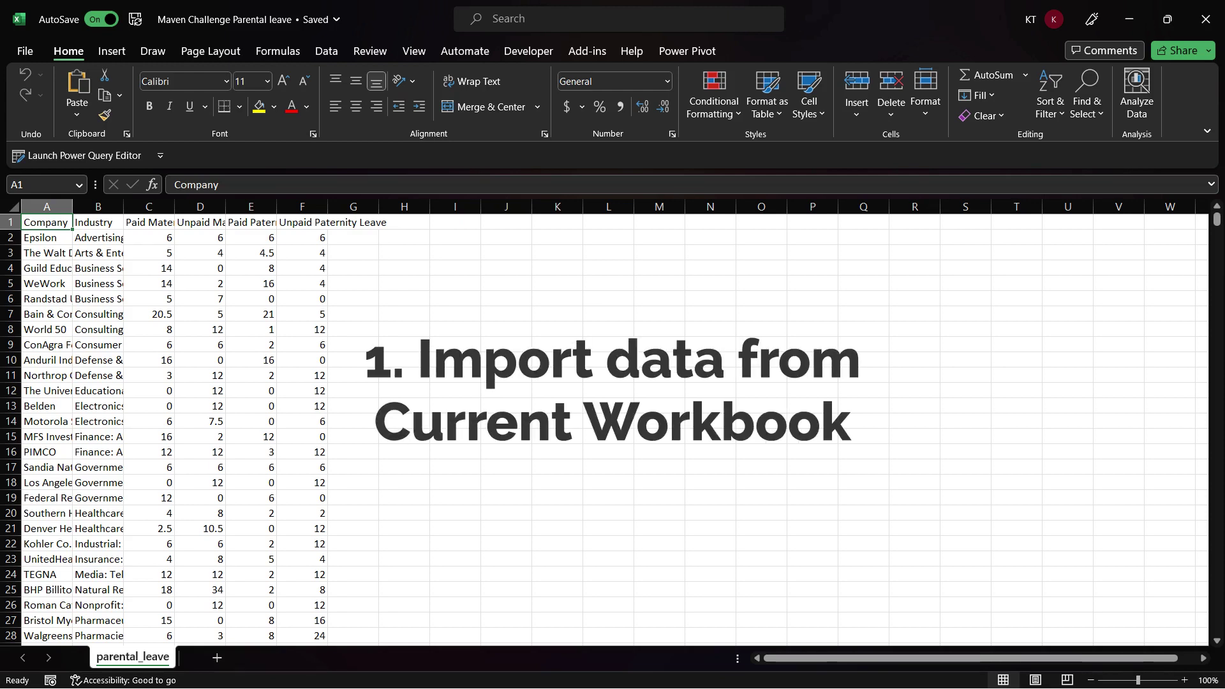
Convert the parental_leave worksheet data to a table and add it to the Power Pivot data model.
click(686, 51)
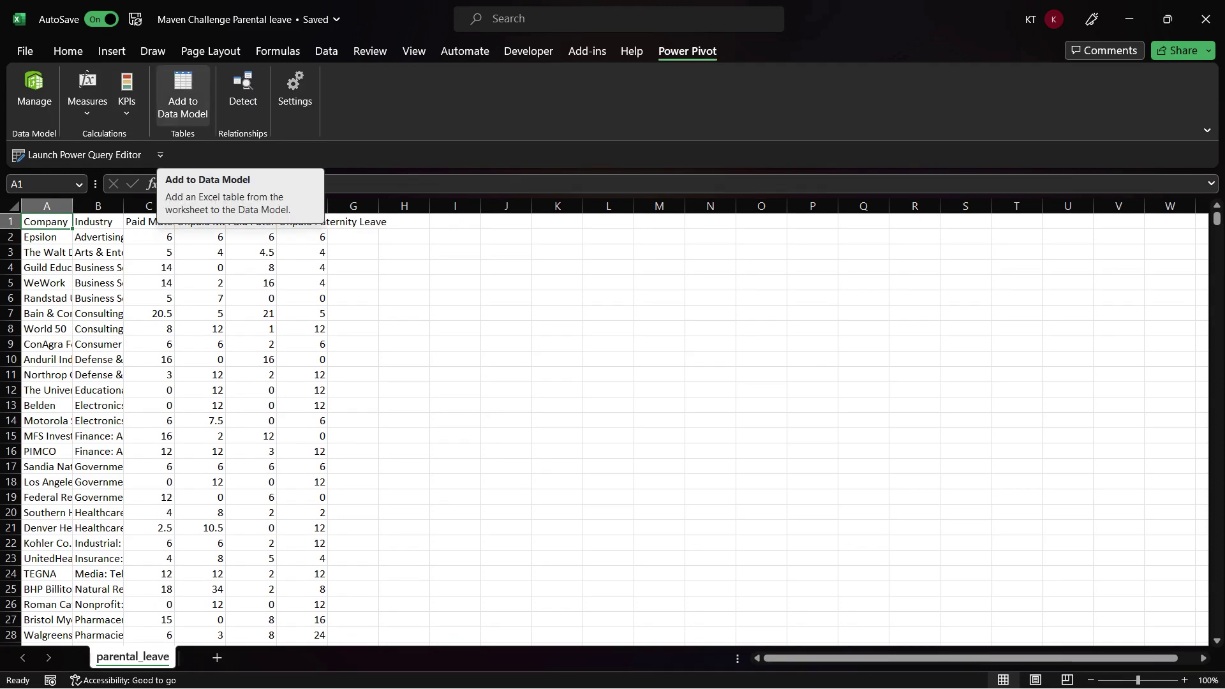
click(183, 95)
key(Return)
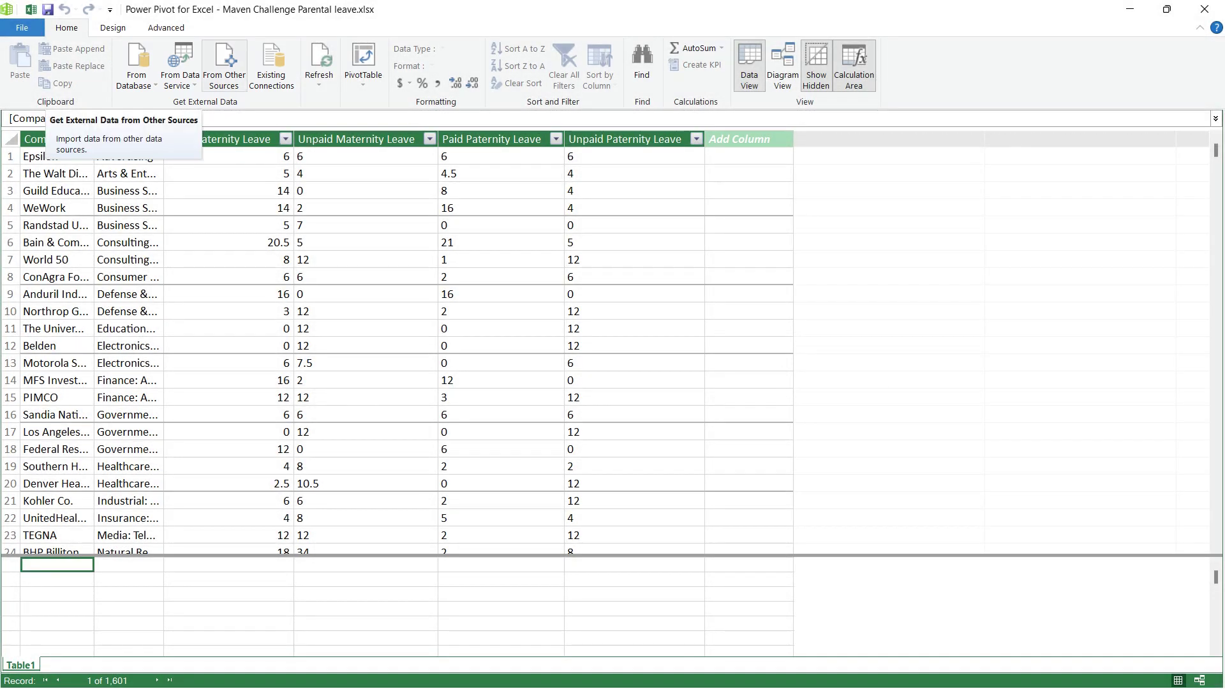
Import the parental_leave table from the Excel file Parental leave.xlsx into the data model, using the first row as column headers.
click(224, 64)
scroll(654, 394, down, 5)
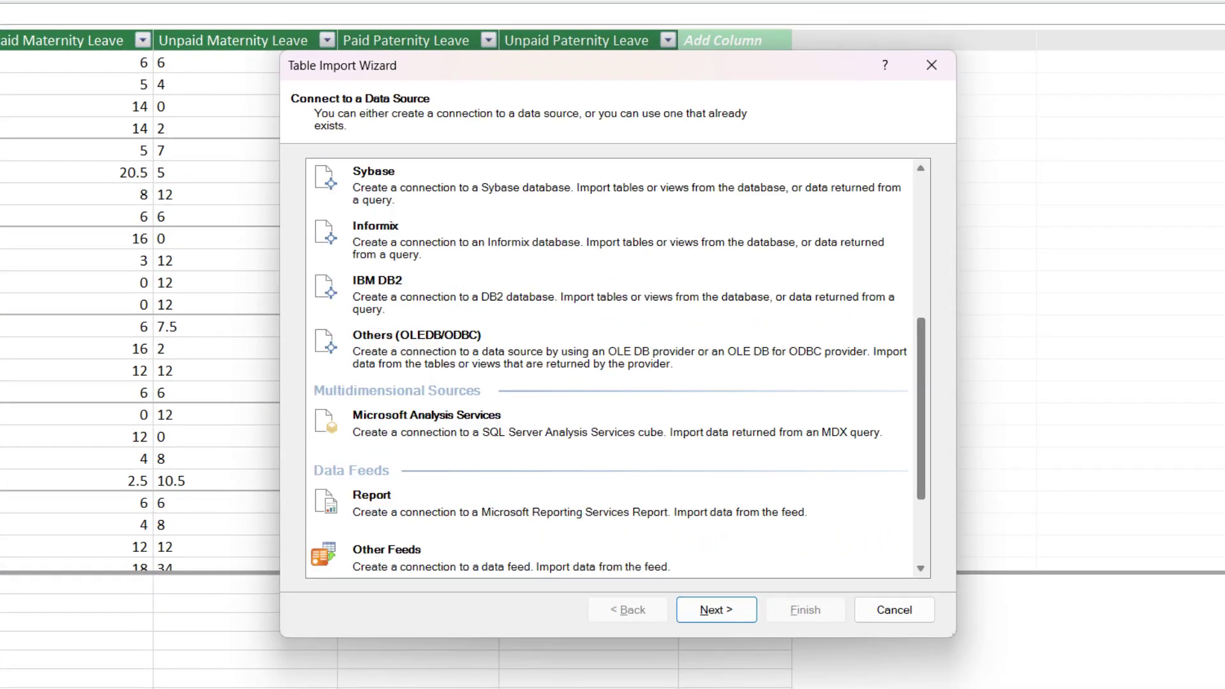
scroll(618, 369, down, 3)
click(609, 481)
click(716, 609)
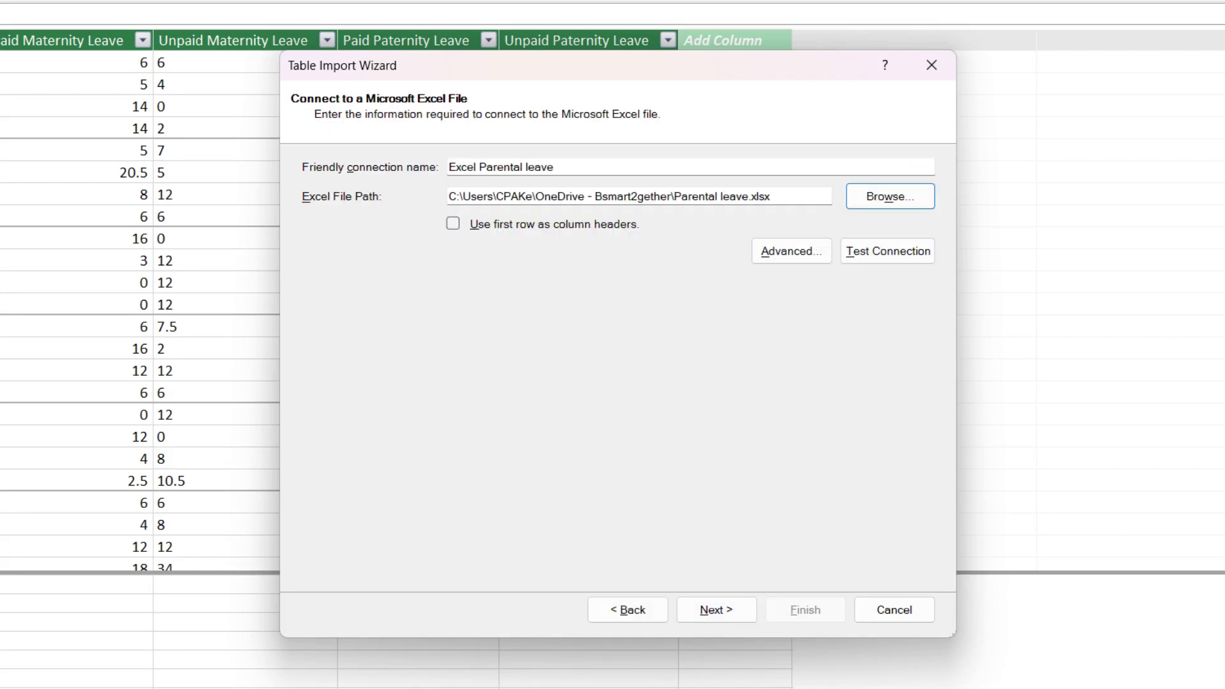
key(alt+u)
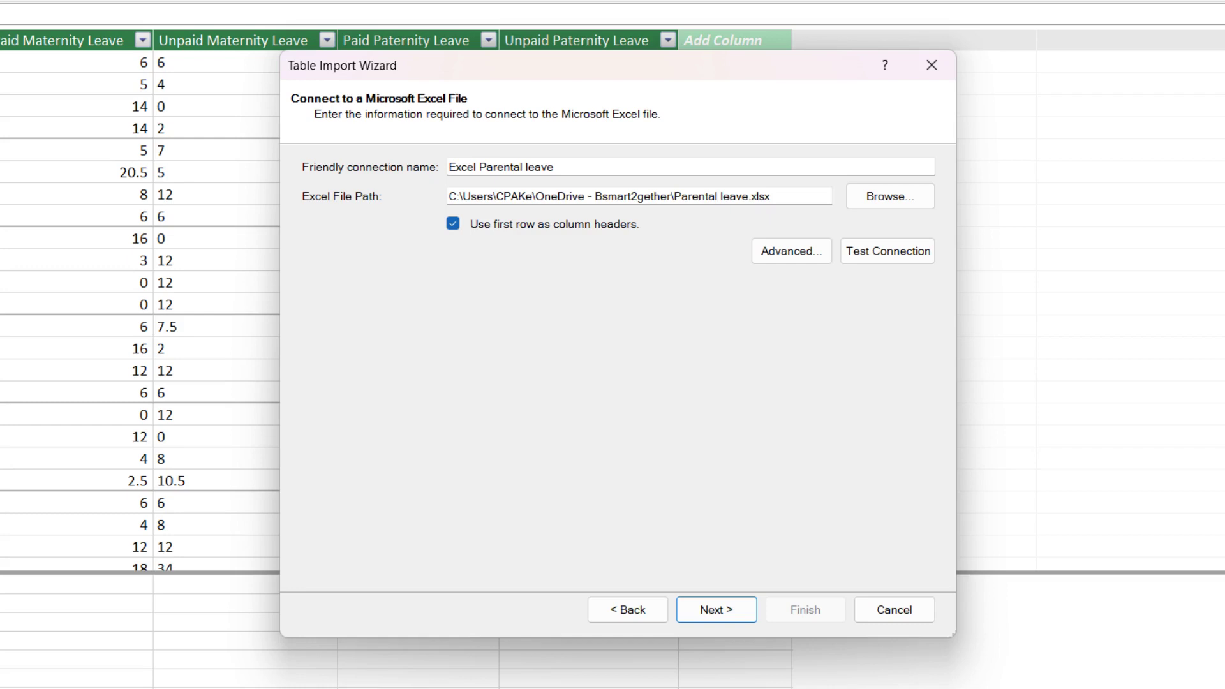
key(alt+n)
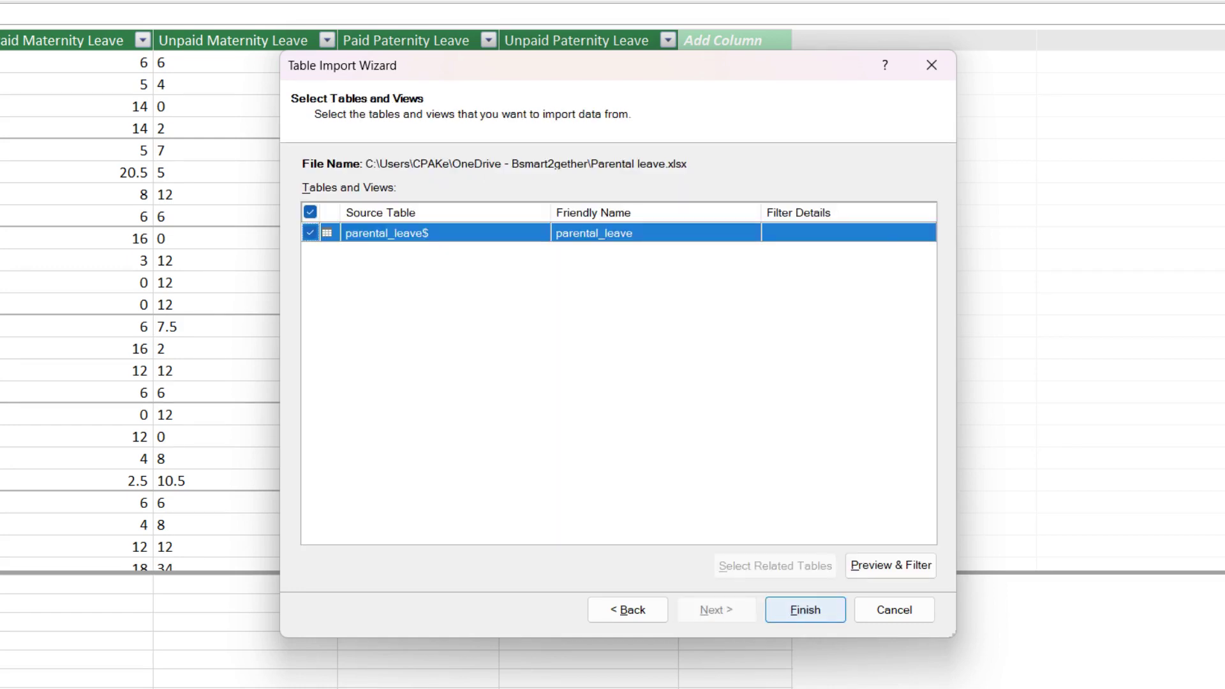
key(alt+f)
key(Return)
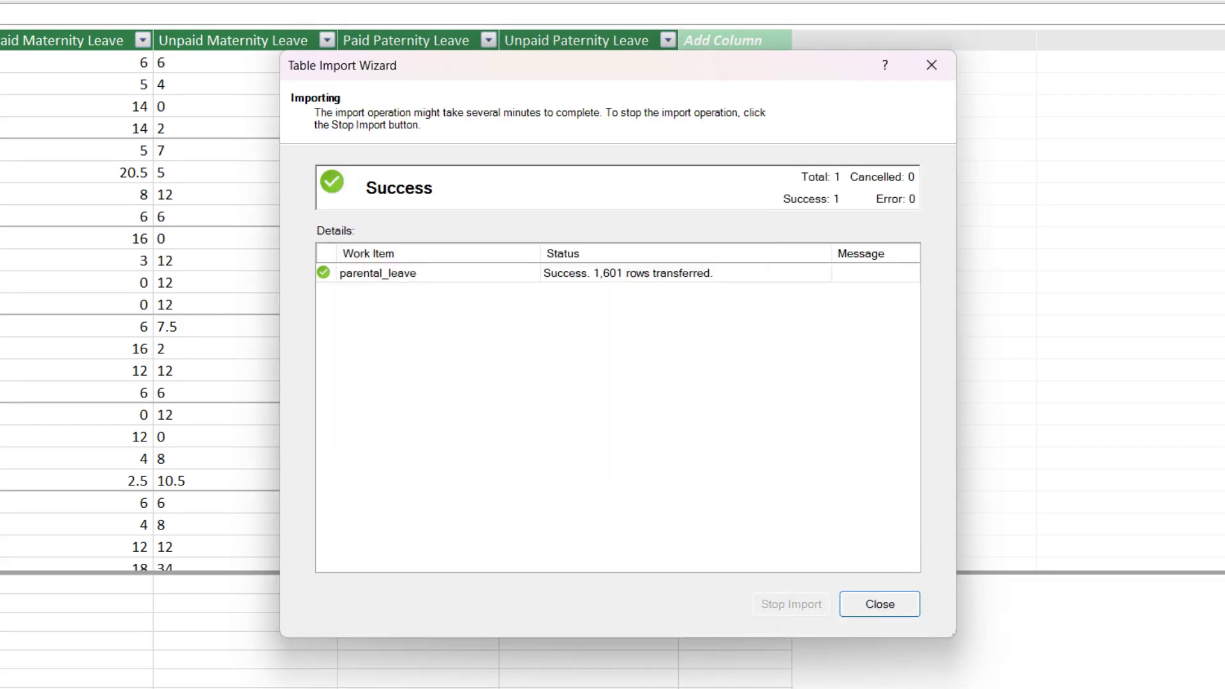
key(Return)
Delete the parental_leave and Table1 tables from the data model and return to the workbook.
right_click(179, 643)
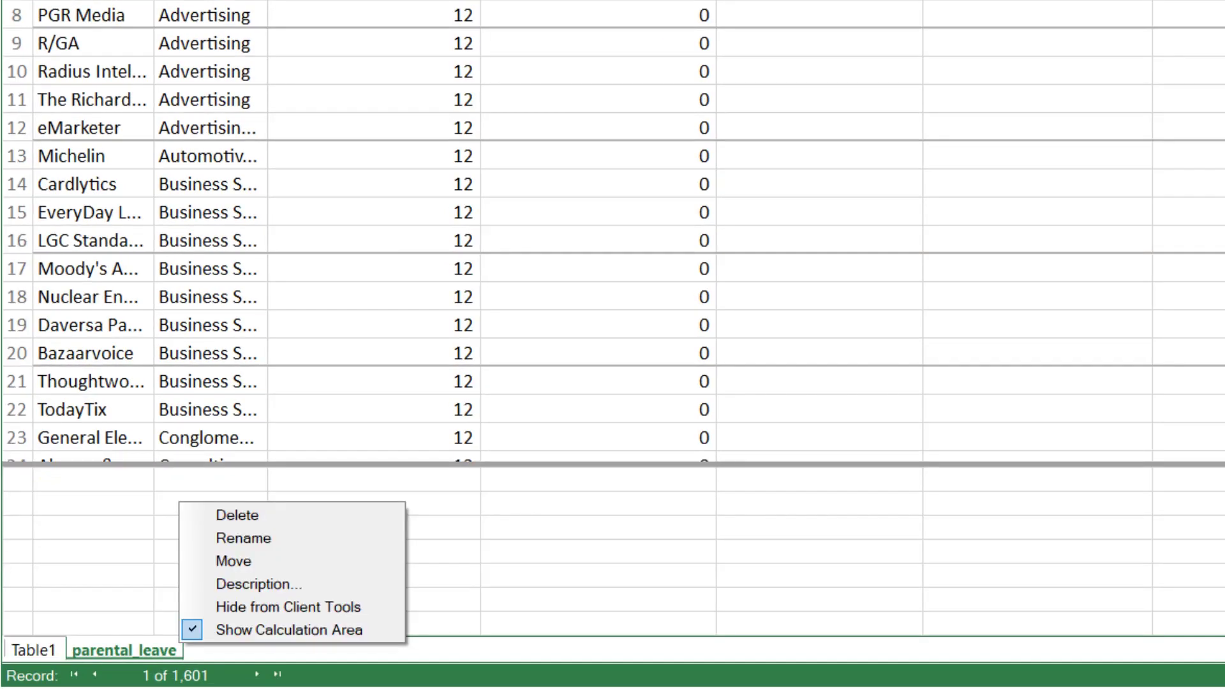
key(Return)
key(Return)
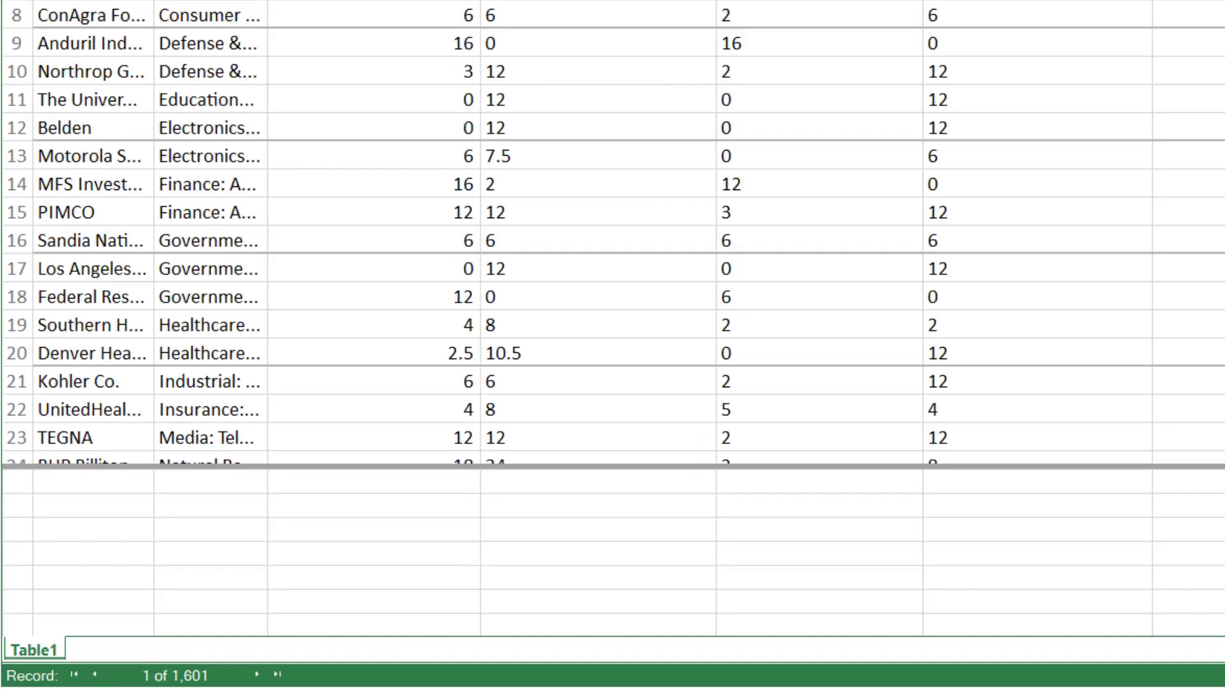
right_click(60, 641)
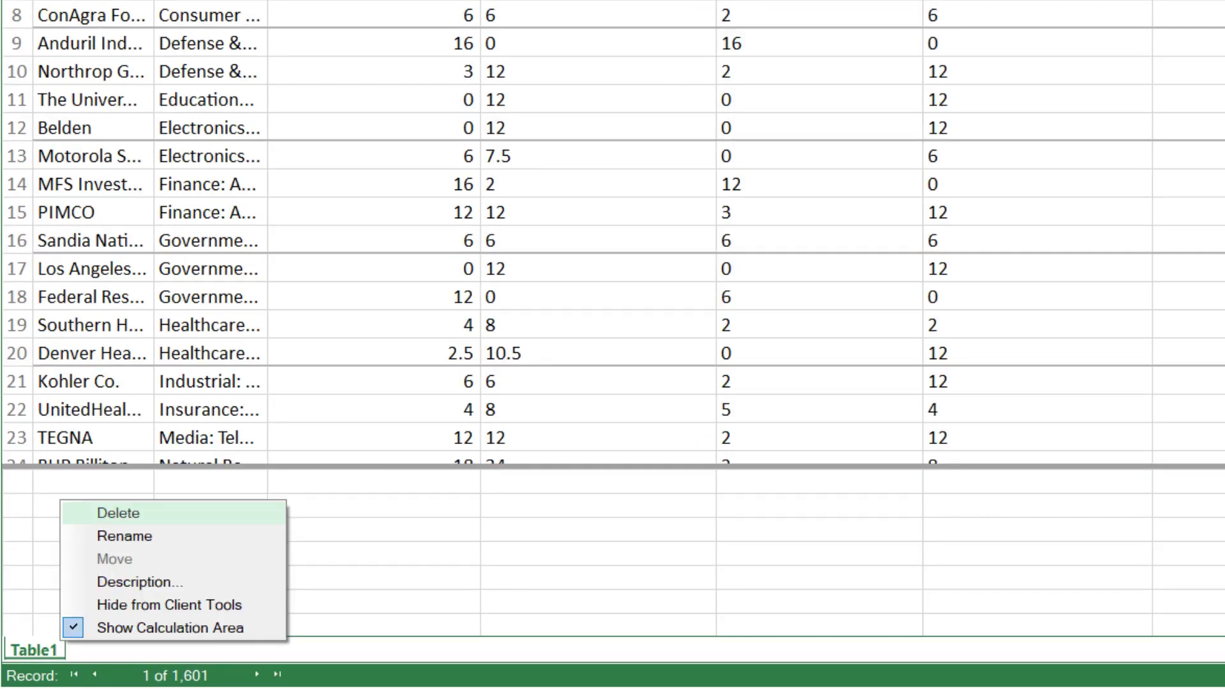
key(Return)
key(Return)
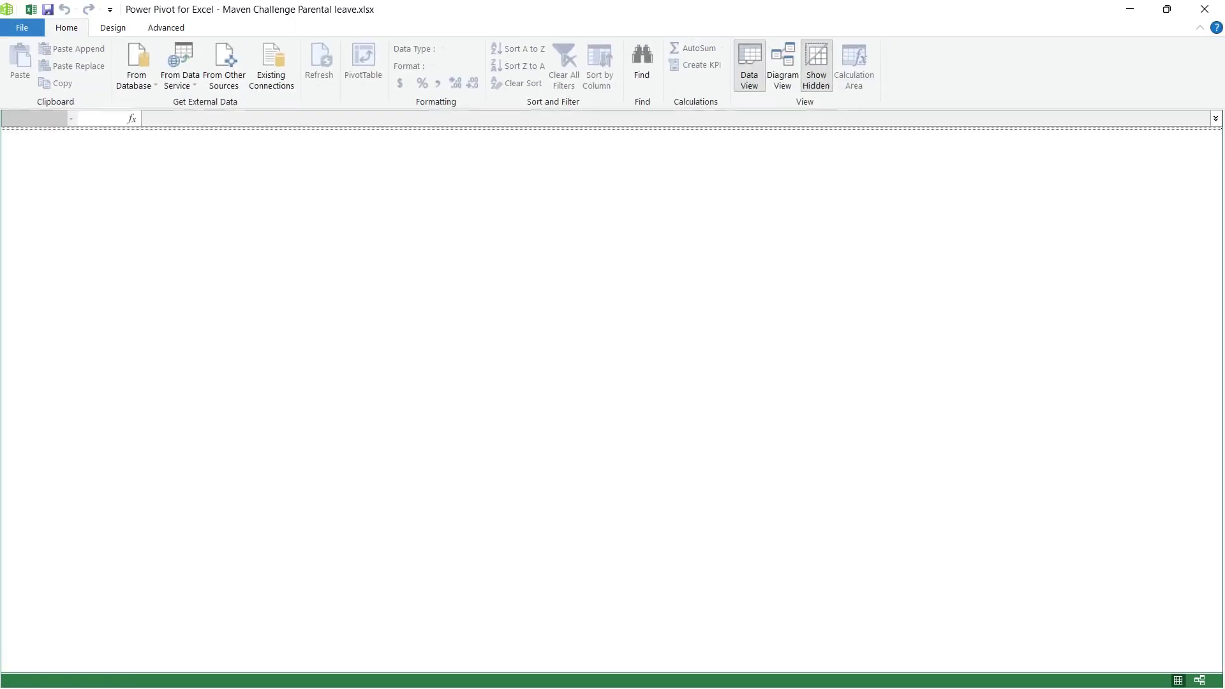
click(1203, 16)
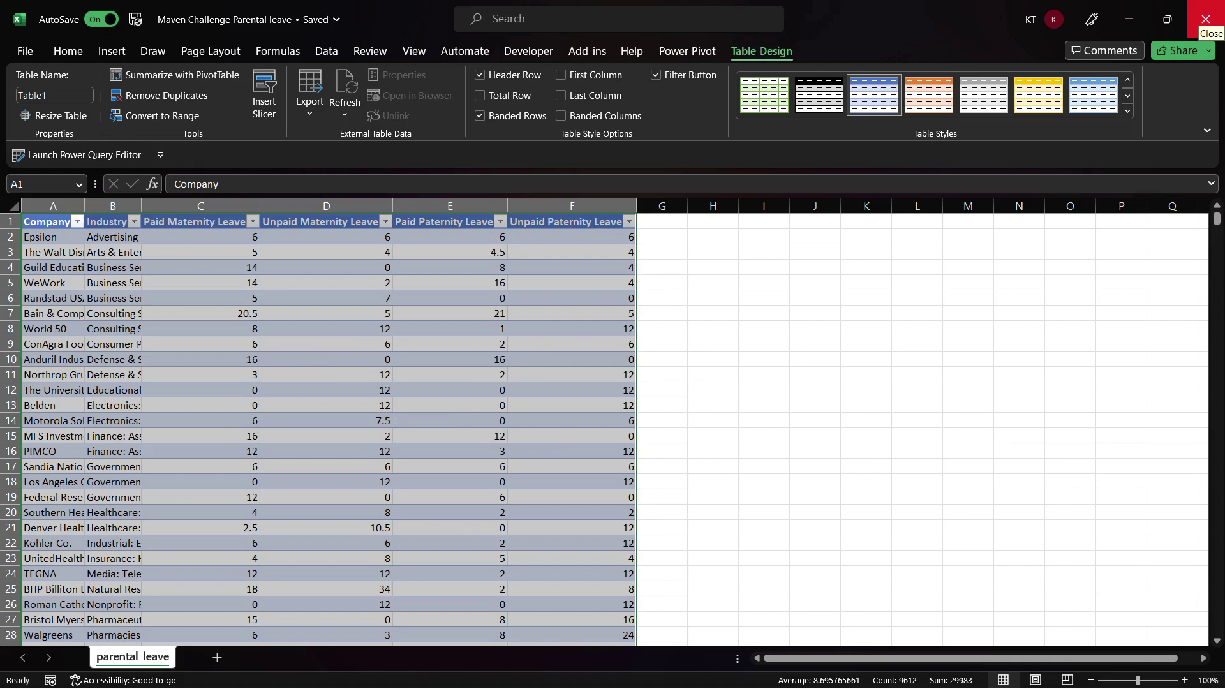
Insert a PivotTable from Table1 on a new worksheet and add its data to the data model.
click(111, 51)
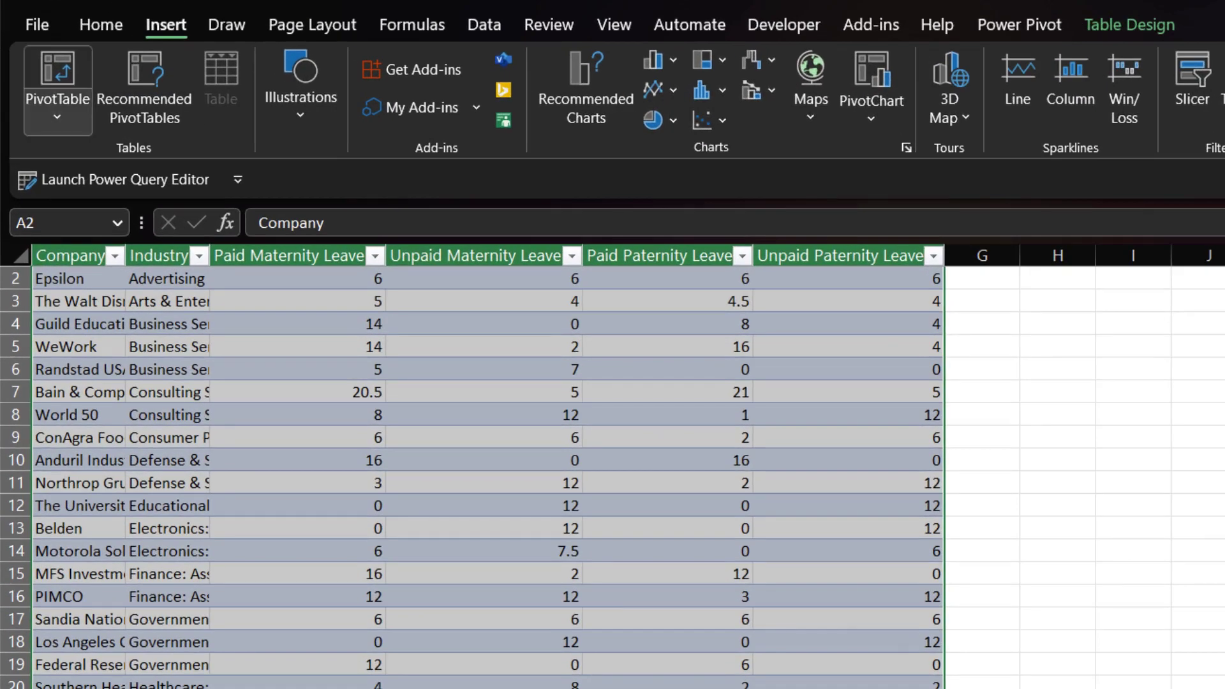
click(57, 105)
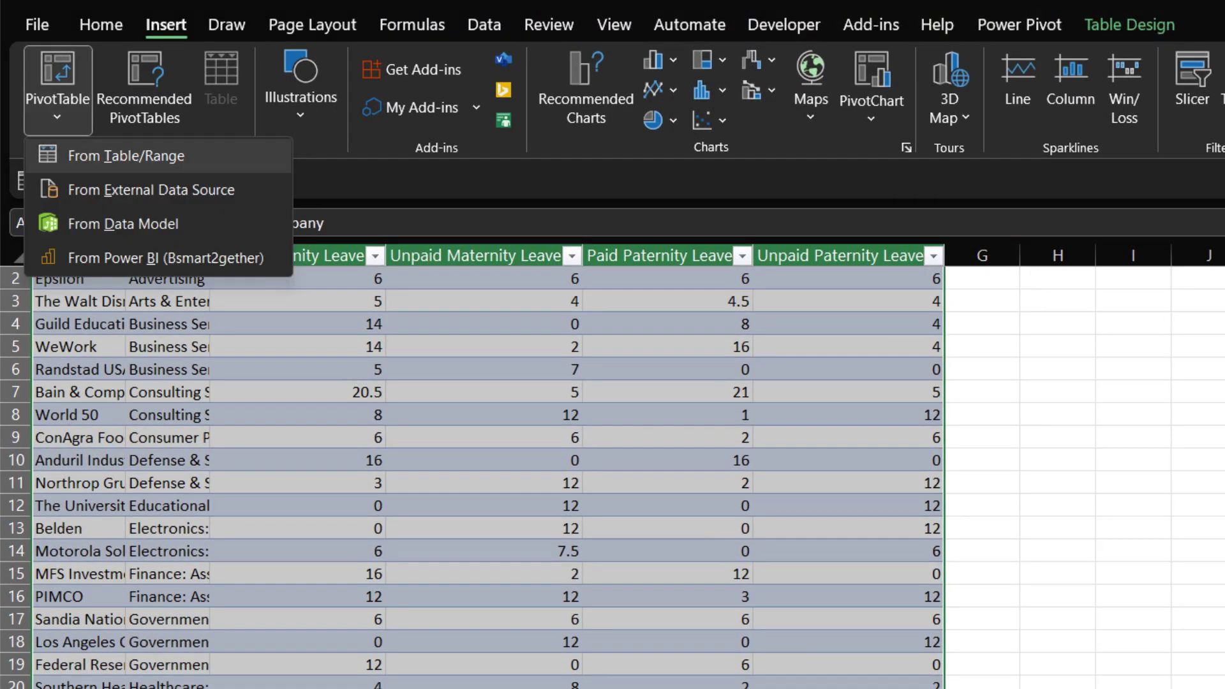
click(127, 155)
key(alt+m)
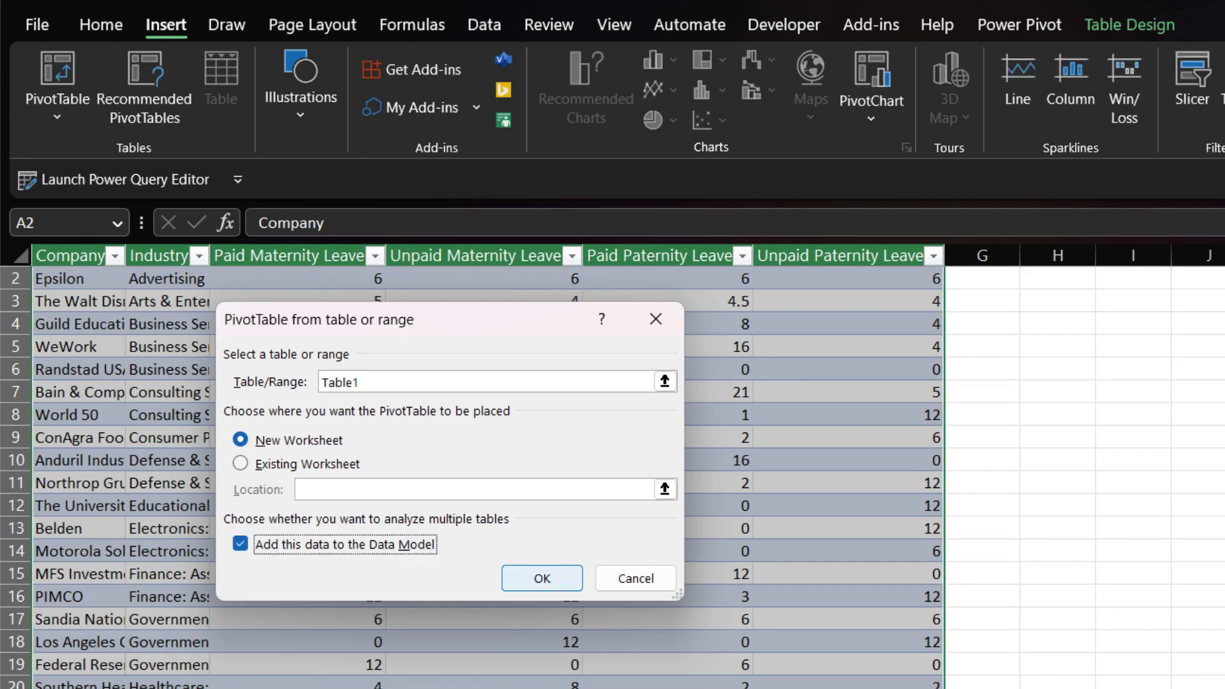
click(542, 578)
Open the Power Pivot data model and delete Table1 from it.
click(1019, 24)
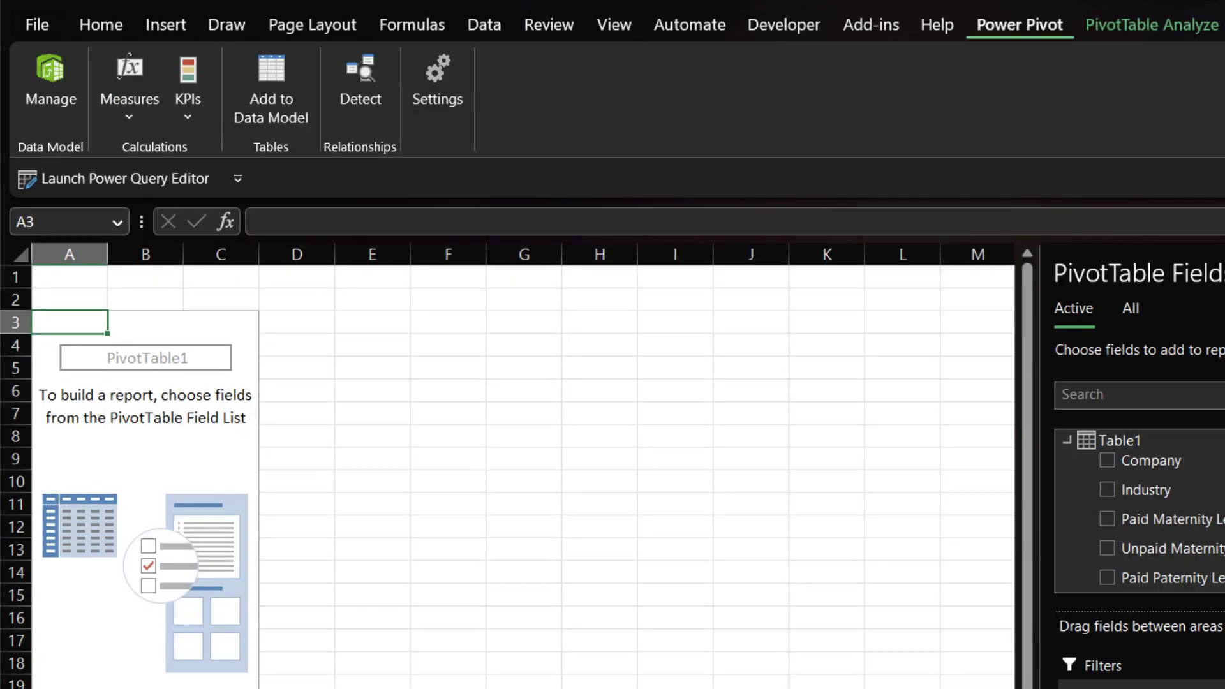
click(51, 83)
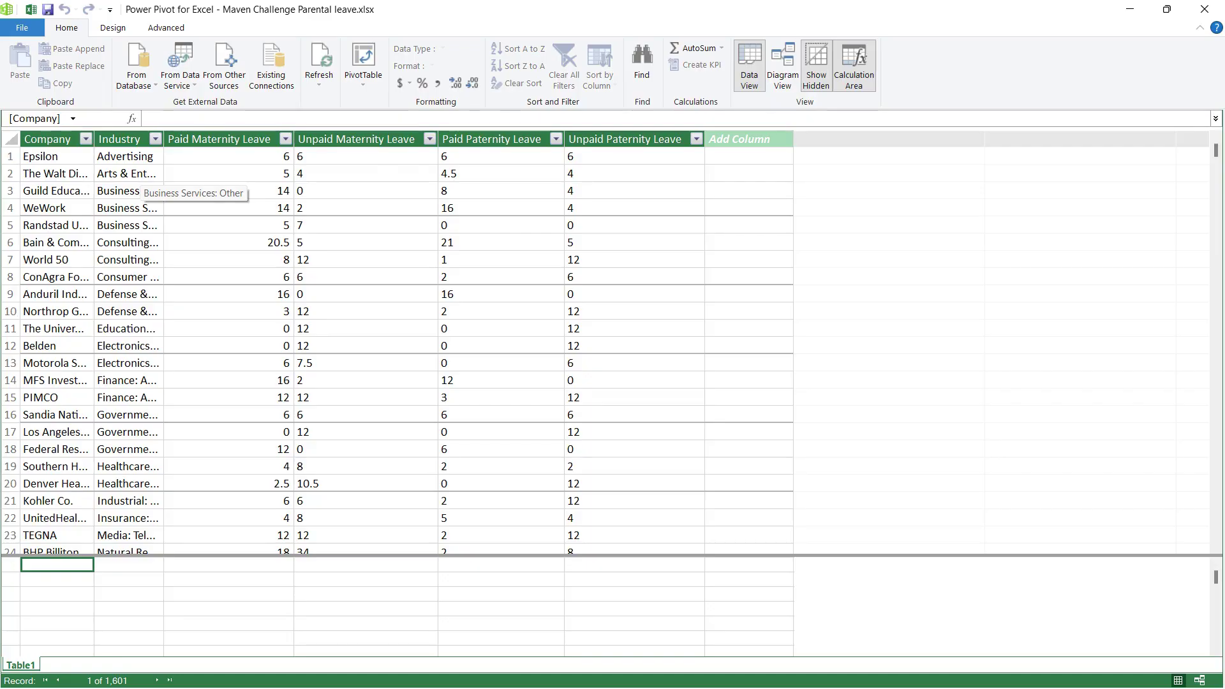
right_click(36, 663)
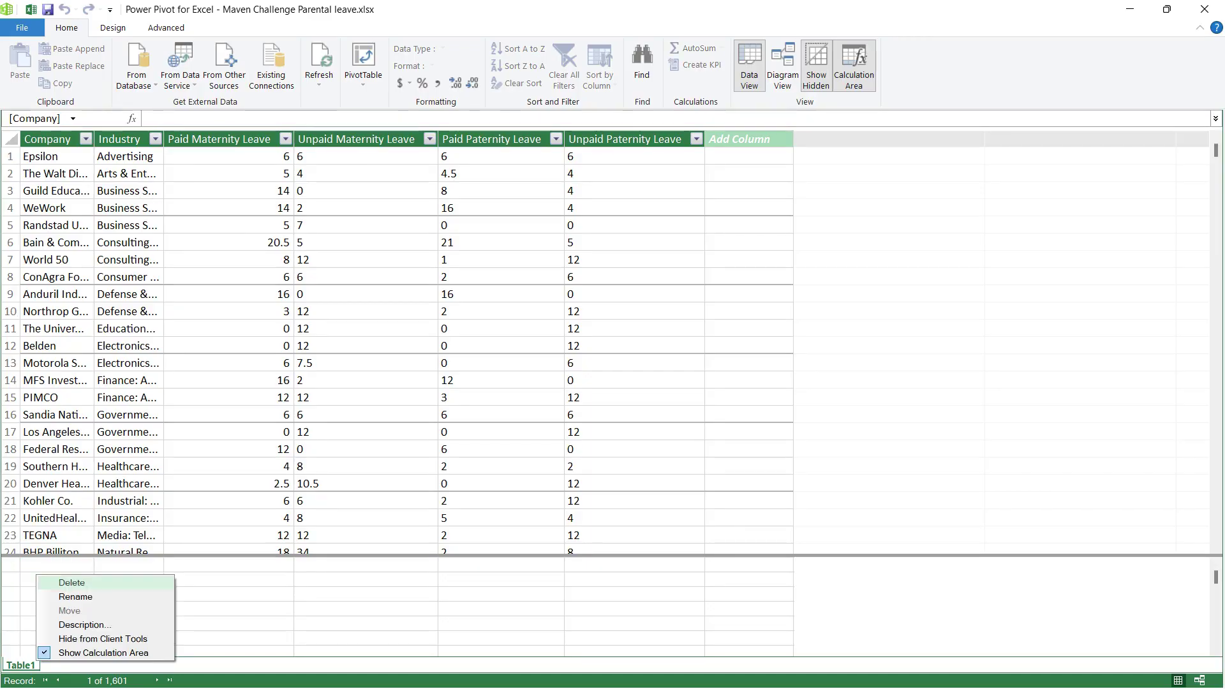
click(71, 583)
click(582, 369)
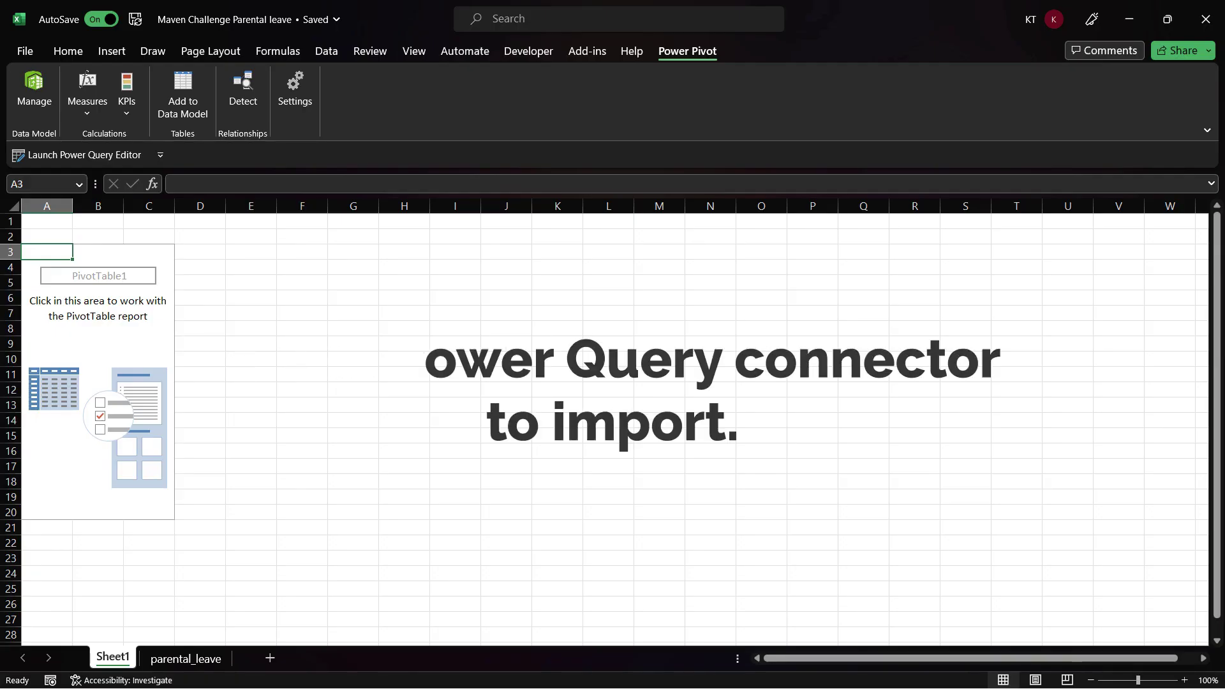
Get data from the Excel workbook Parental leave through Power Query and choose its parental_leave sheet.
click(325, 51)
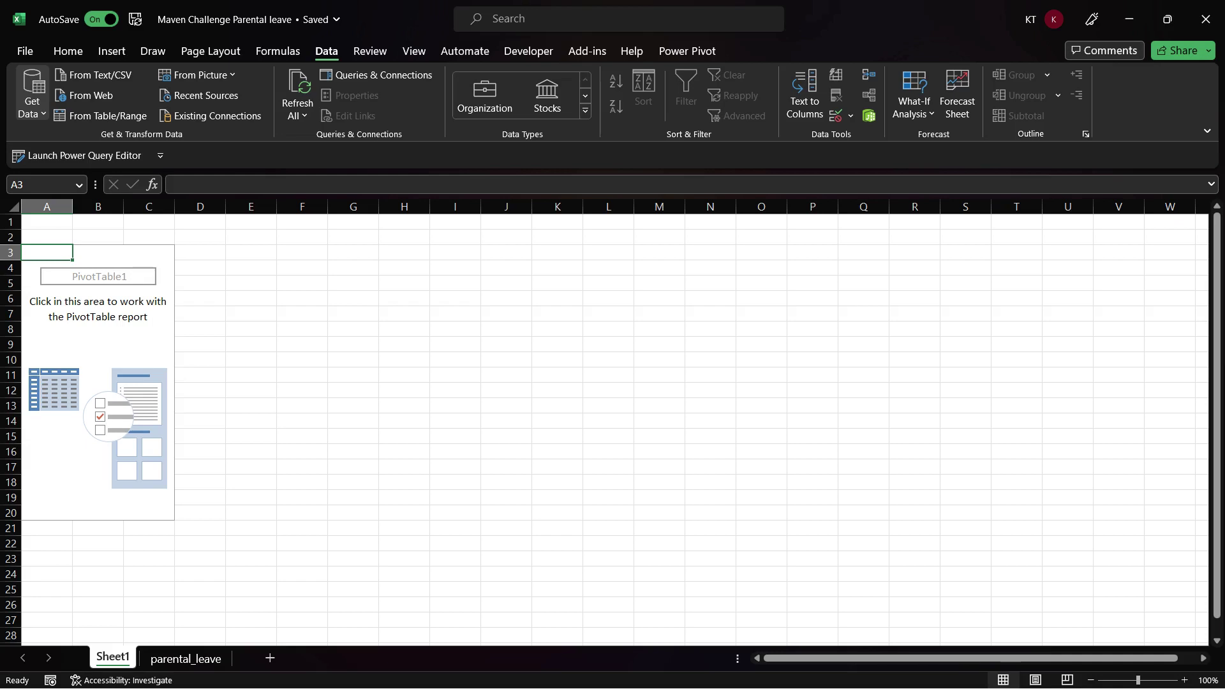
click(32, 96)
mouse_move(102, 142)
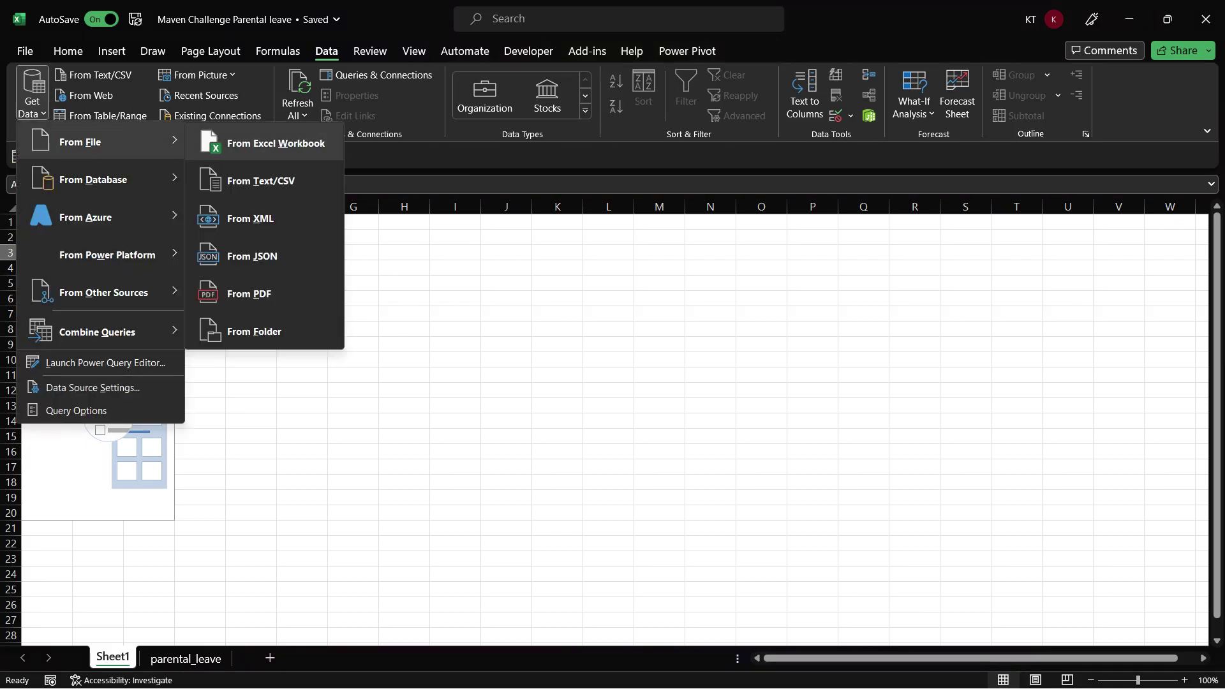
click(264, 143)
click(66, 154)
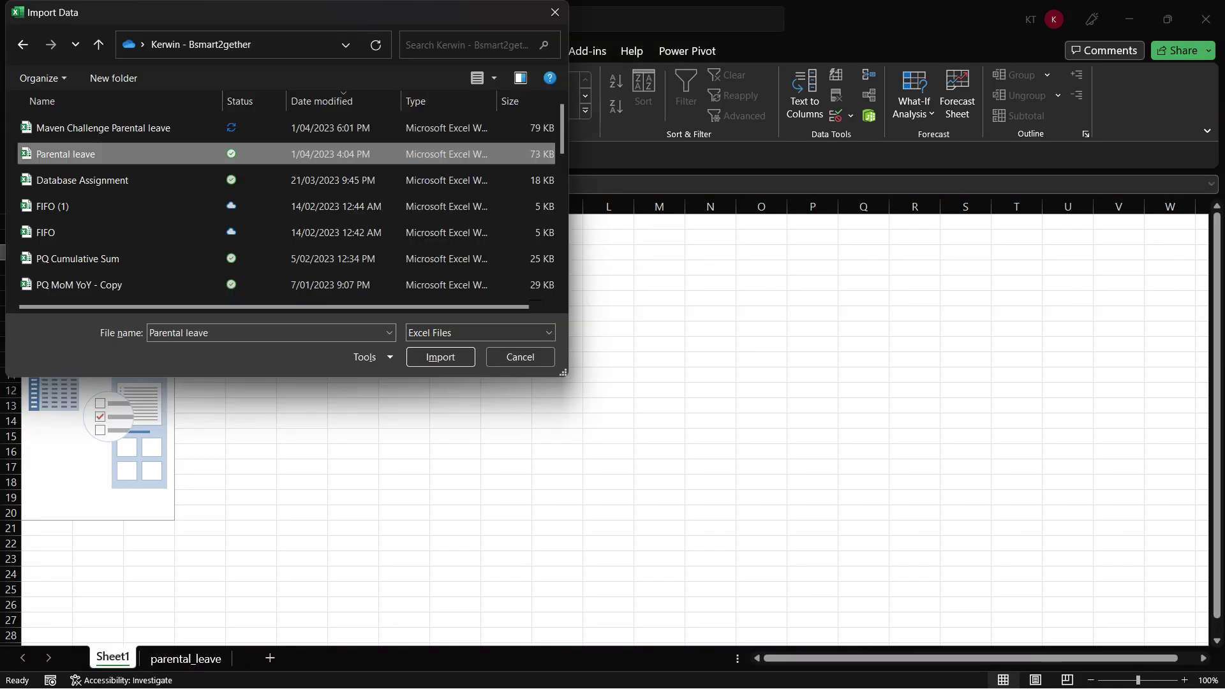
click(440, 357)
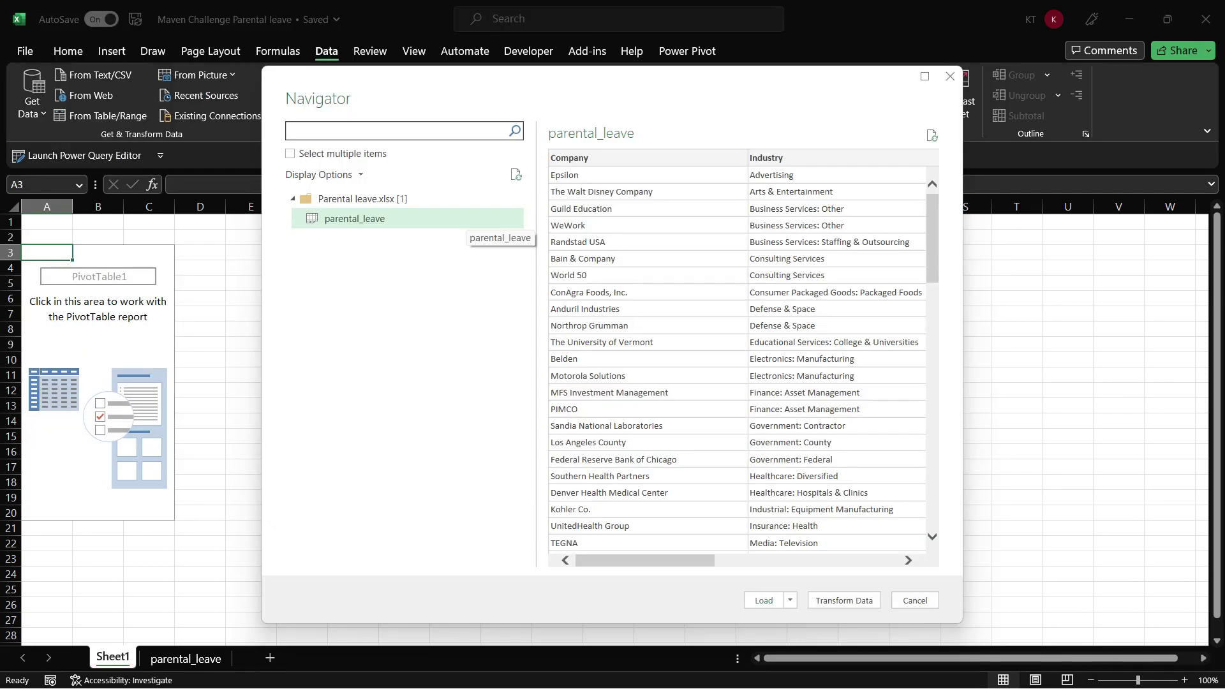
Load the parental_leave query as a connection only and add its data to the data model.
click(790, 600)
click(827, 633)
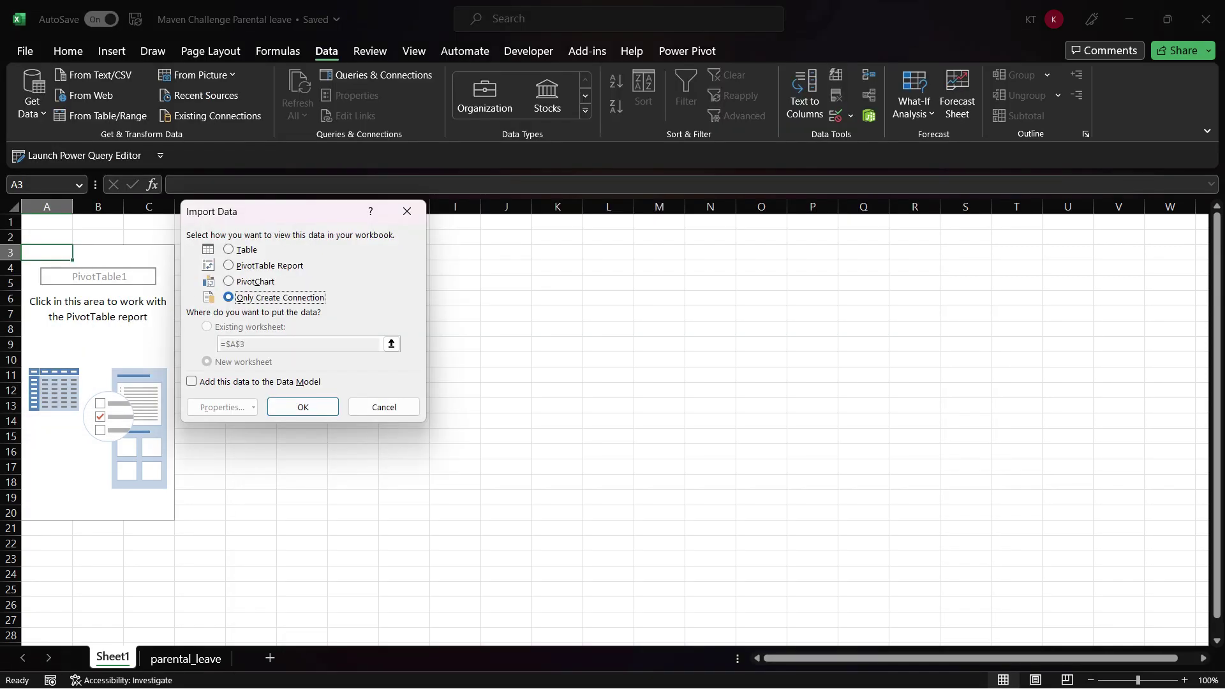
key(alt+m)
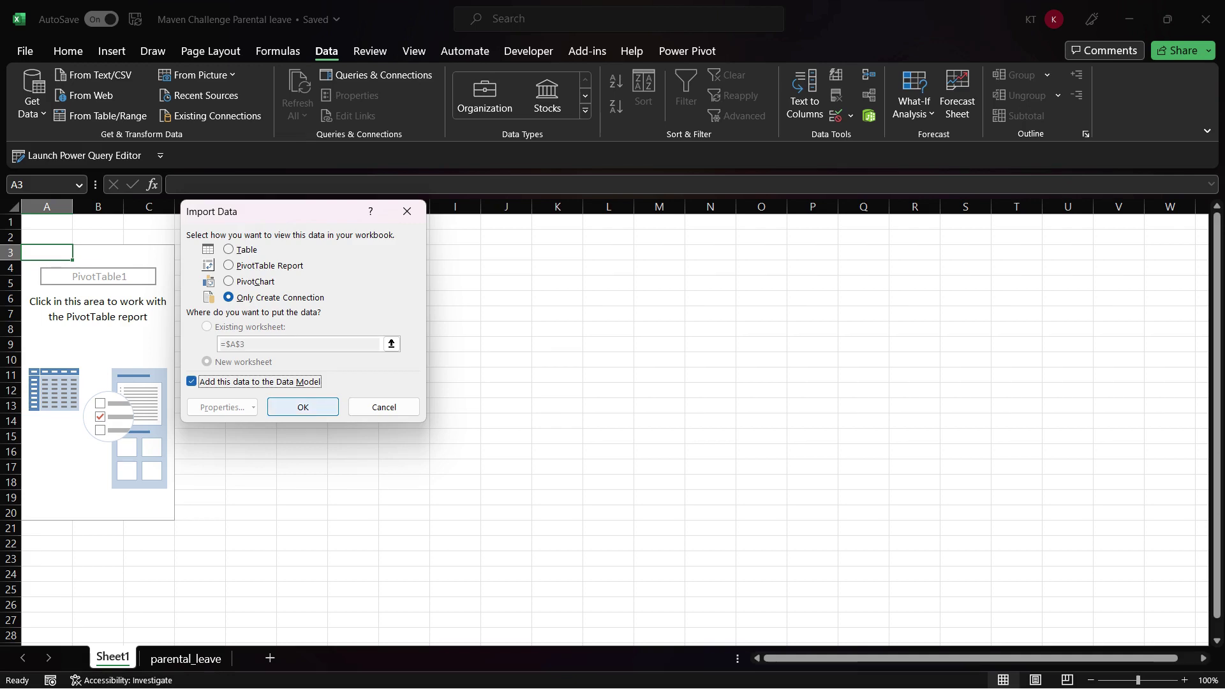
click(303, 407)
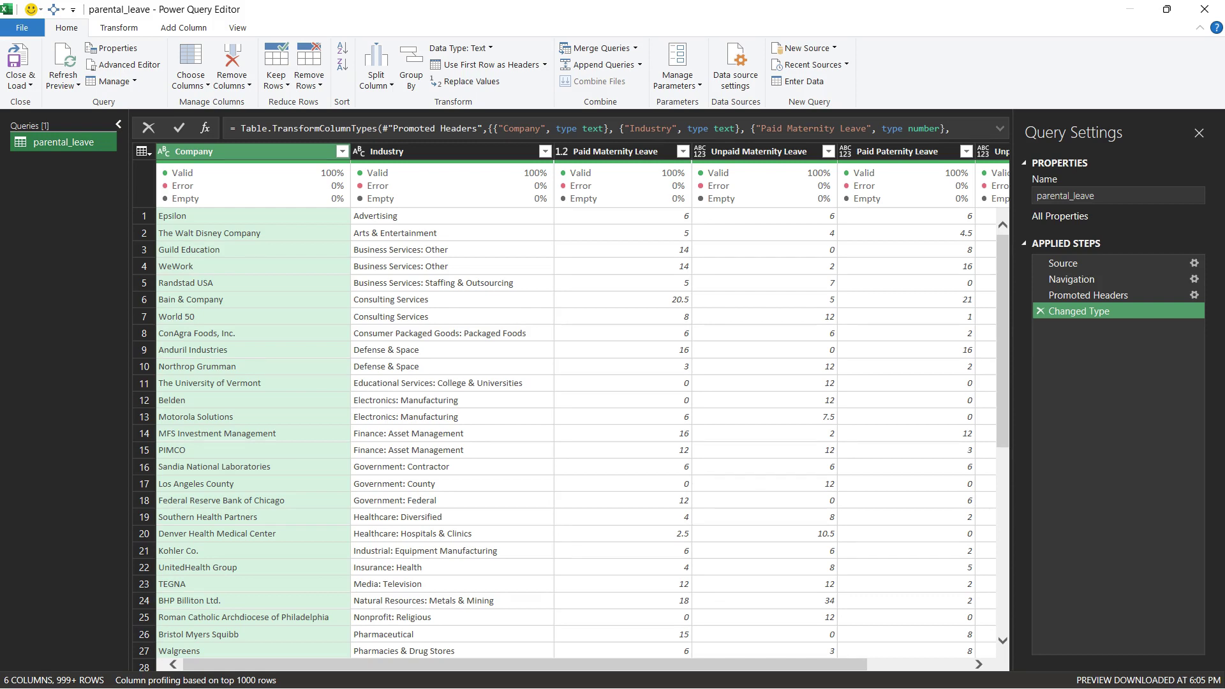
Examine the Industry column's statistics and value distribution in the Power Query Editor.
click(237, 27)
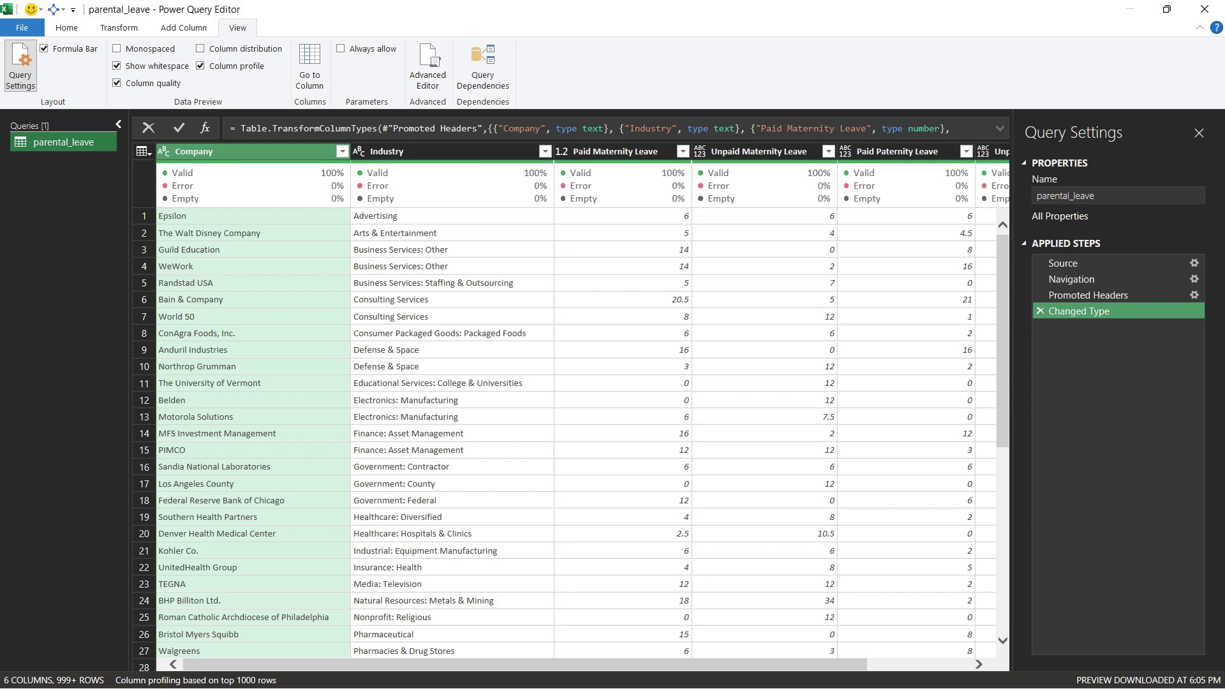
click(446, 151)
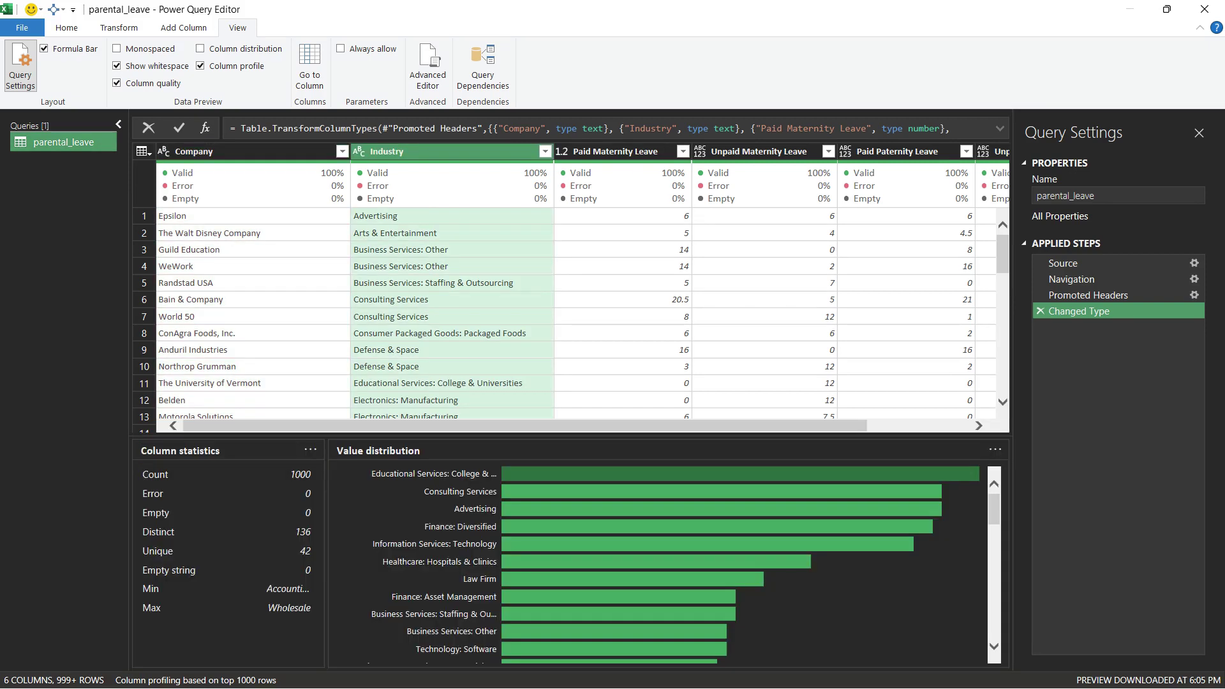
scroll(657, 565, down, 5)
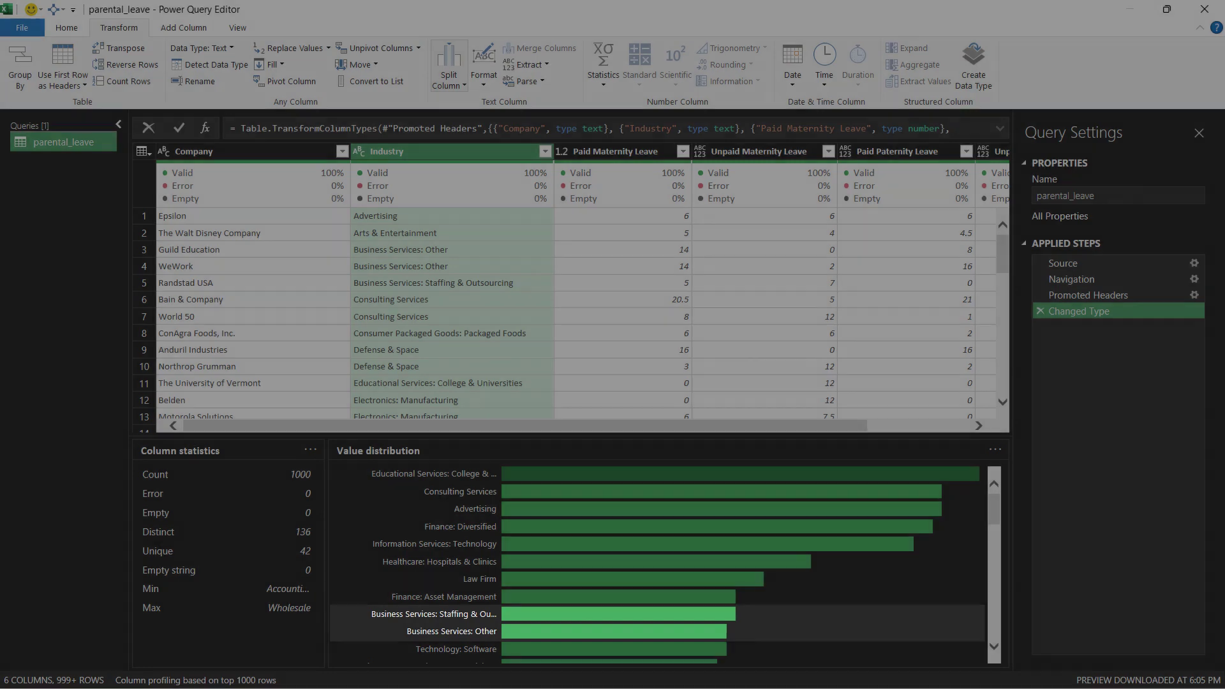
Split the Industry column by the left-most colon delimiter.
click(449, 75)
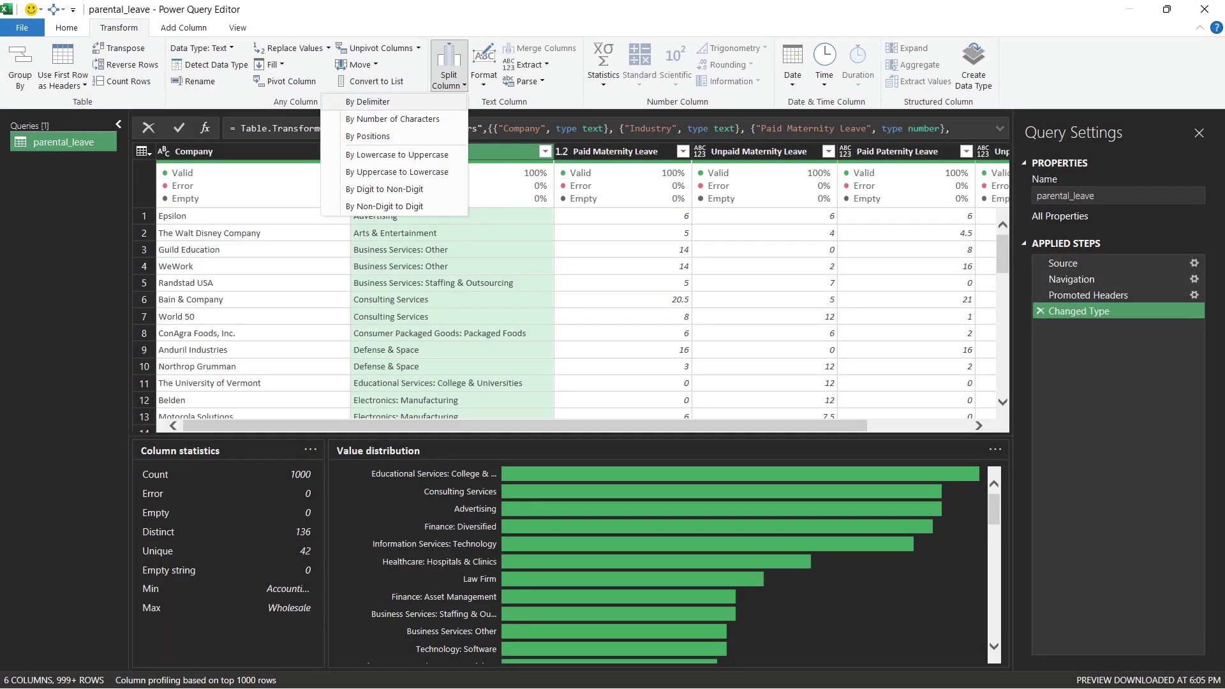
click(367, 101)
click(413, 303)
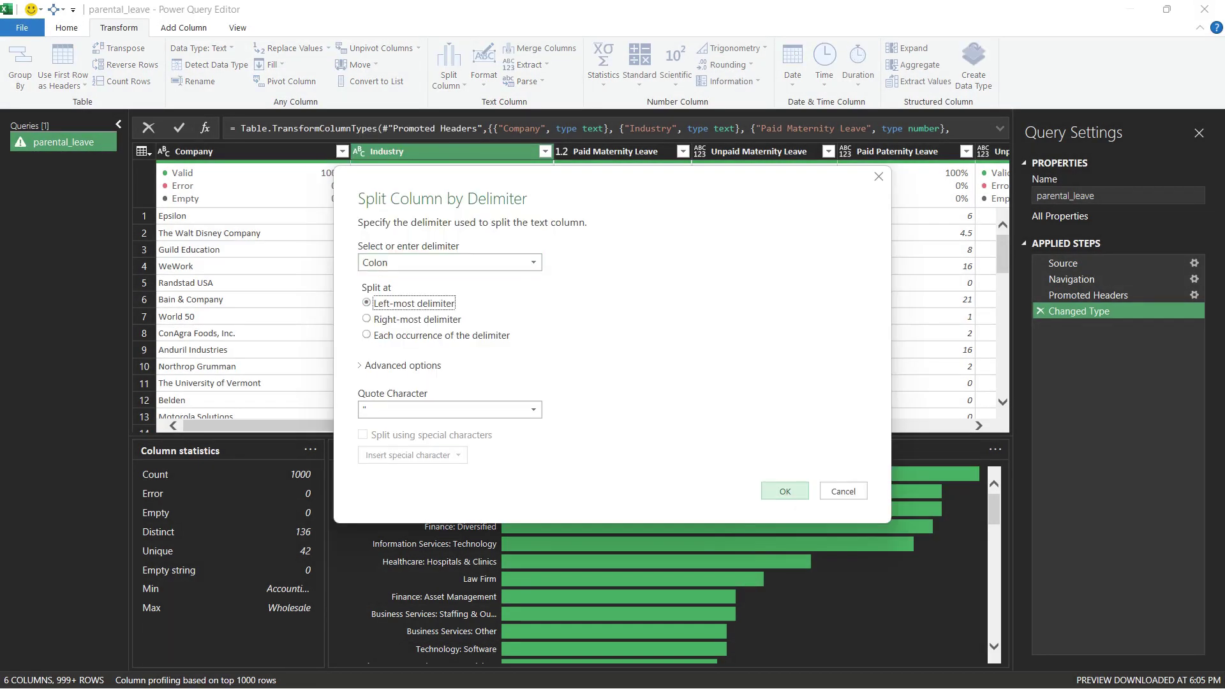
key(Return)
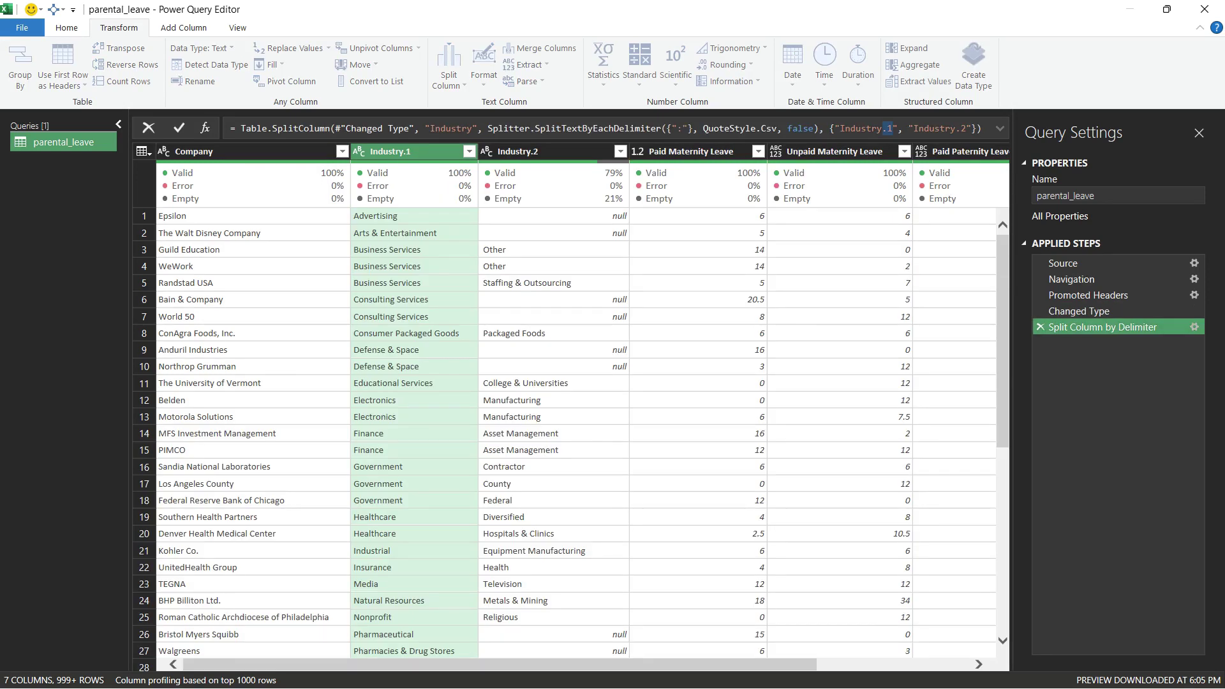
Rename the two split columns as Industry and Sub-Industry within the split step's formula.
key(BackSpace)
drag(945, 128, 956, 128)
key(BackSpace)
click(903, 128)
text(Sub-)
key(Return)
click(447, 151)
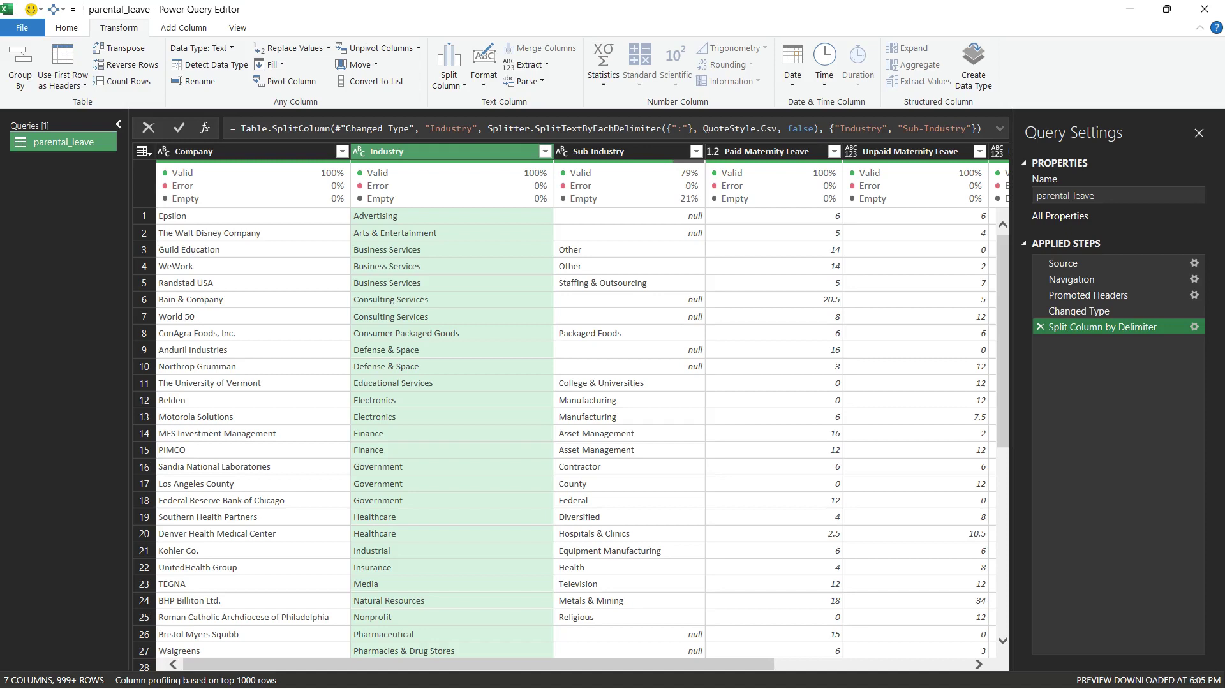
Change the delimiter in the split step's formula to a colon followed by a space.
click(684, 129)
key(Return)
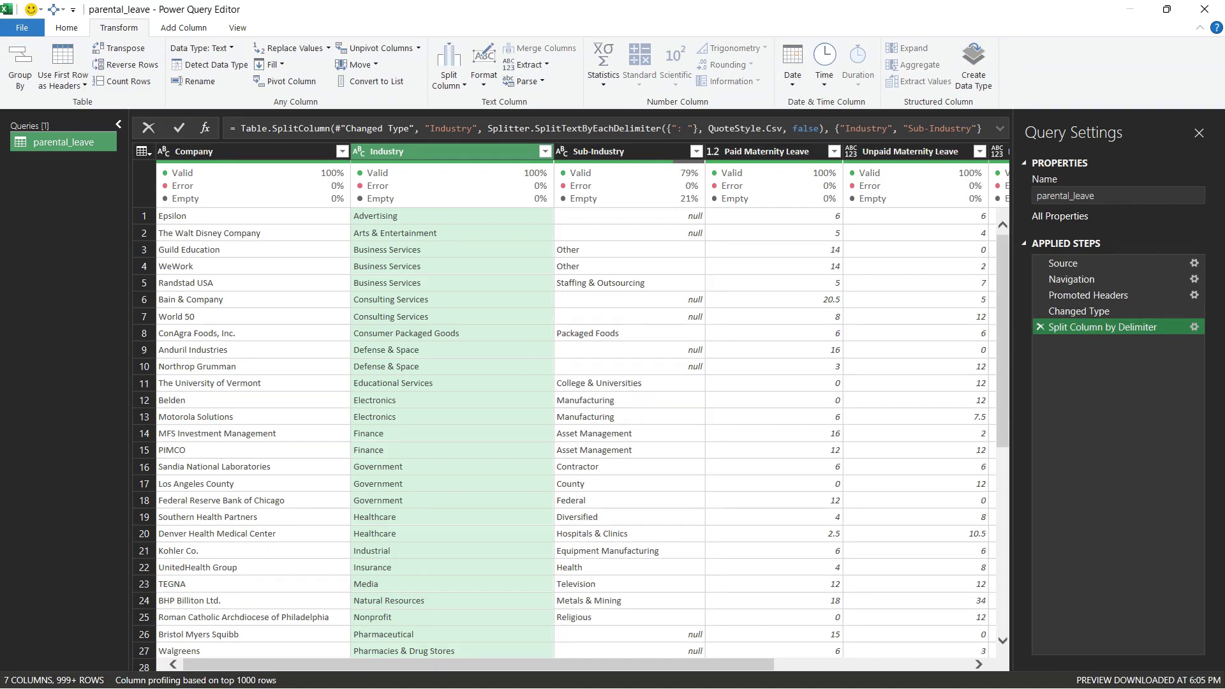
Replace N/A with 0 in all four leave columns and set Unpaid Maternity, Paid Paternity and Unpaid Paternity Leave to Decimal Number.
click(766, 152)
key(shift+Right)
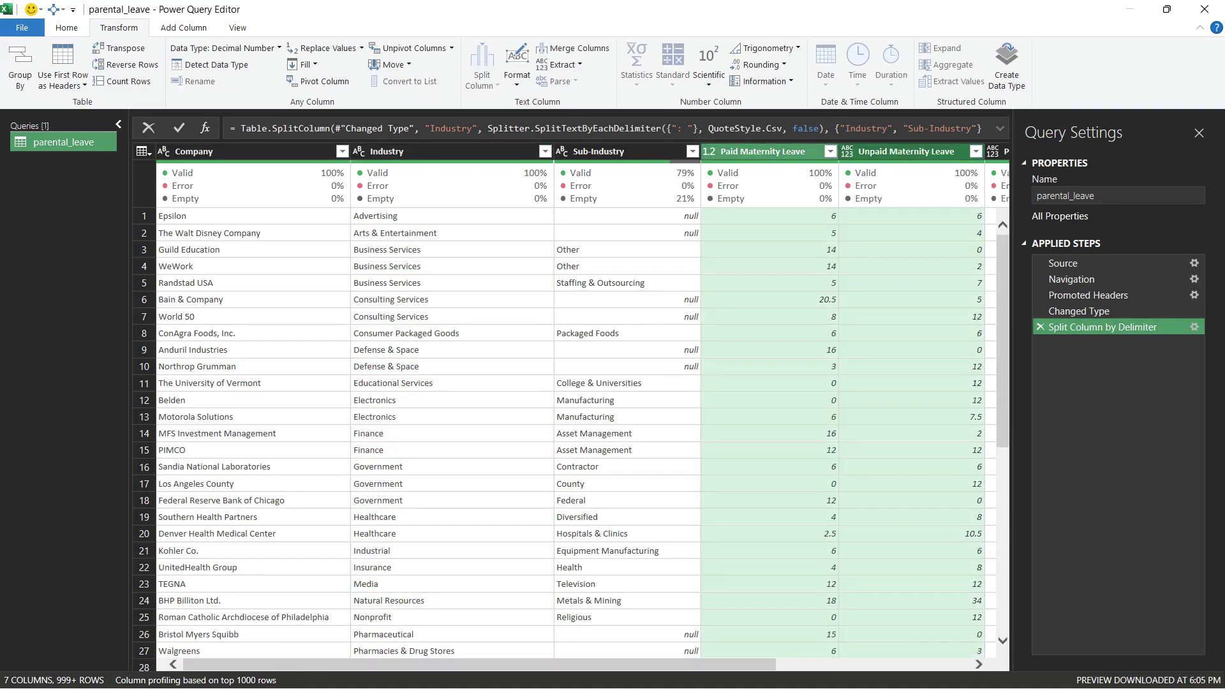
key(shift+Right)
key(shift+Right)
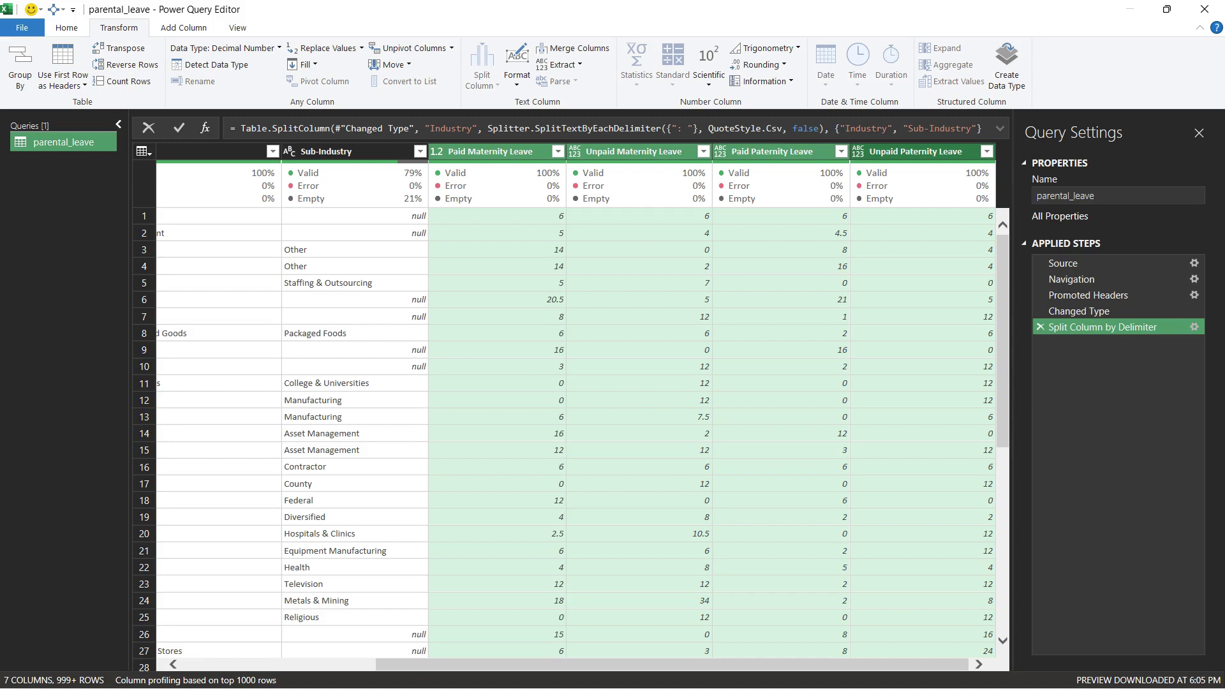
click(322, 47)
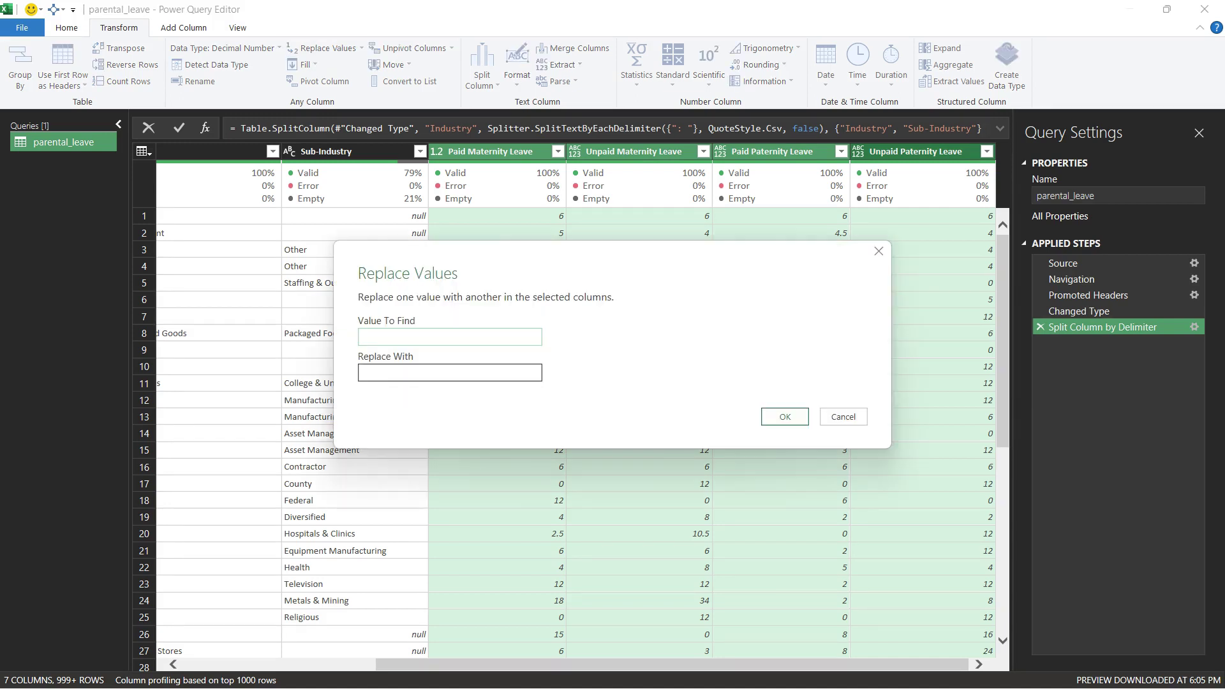
text(N/A)
key(Tab)
text(0)
key(Return)
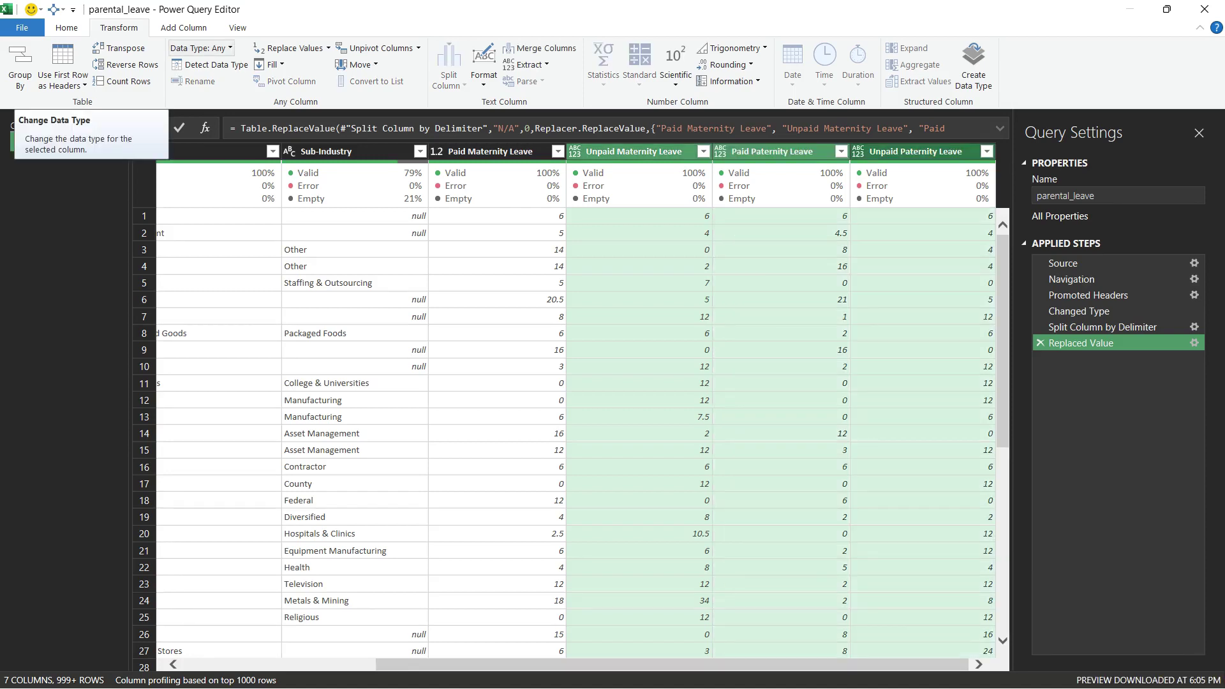
click(200, 48)
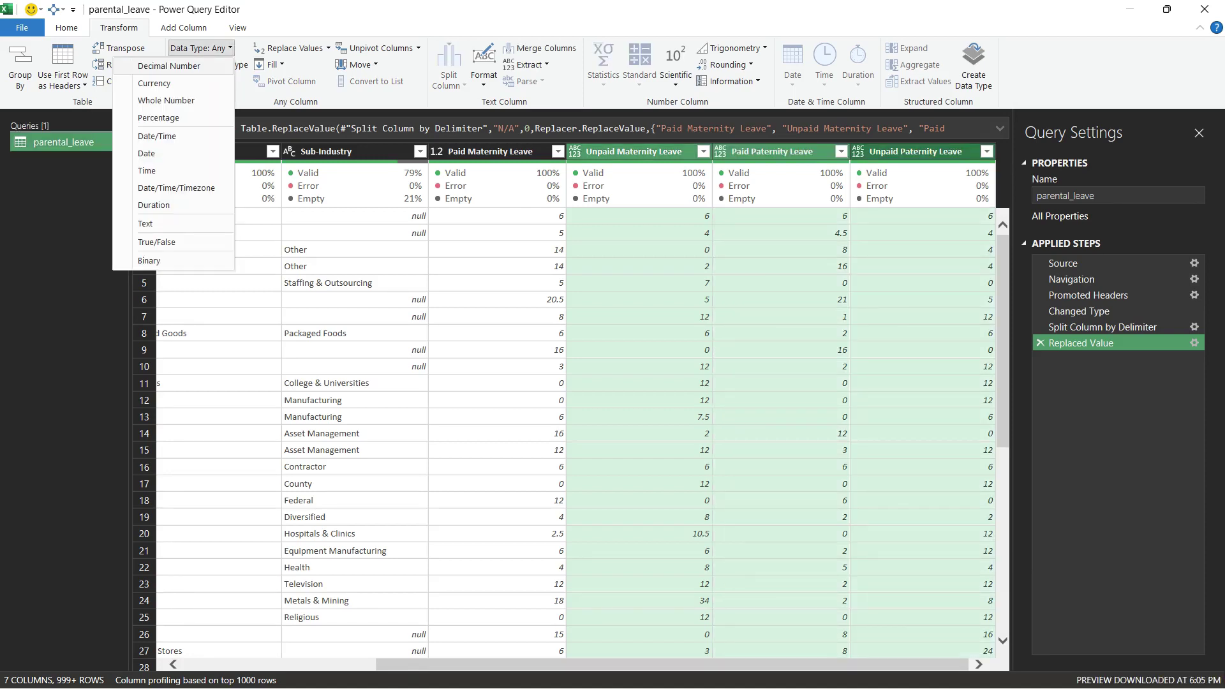
click(169, 66)
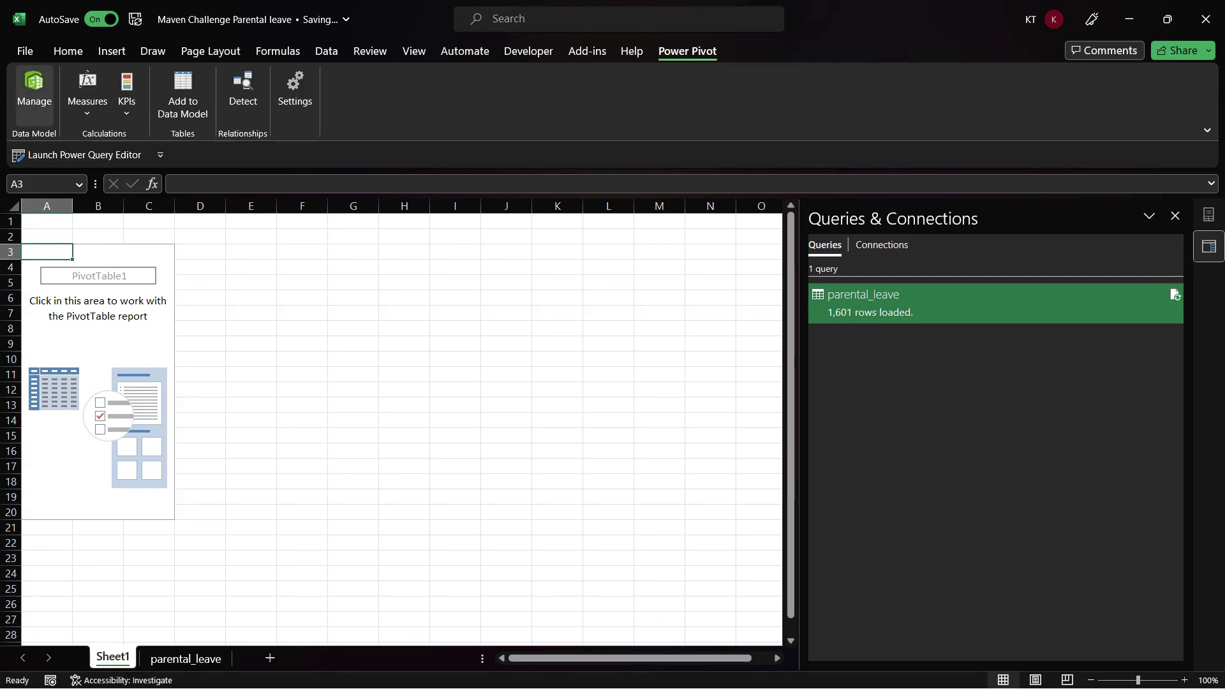
Open the data model in Power Pivot and add a column named Leave Policy to the parental_leave table.
click(33, 89)
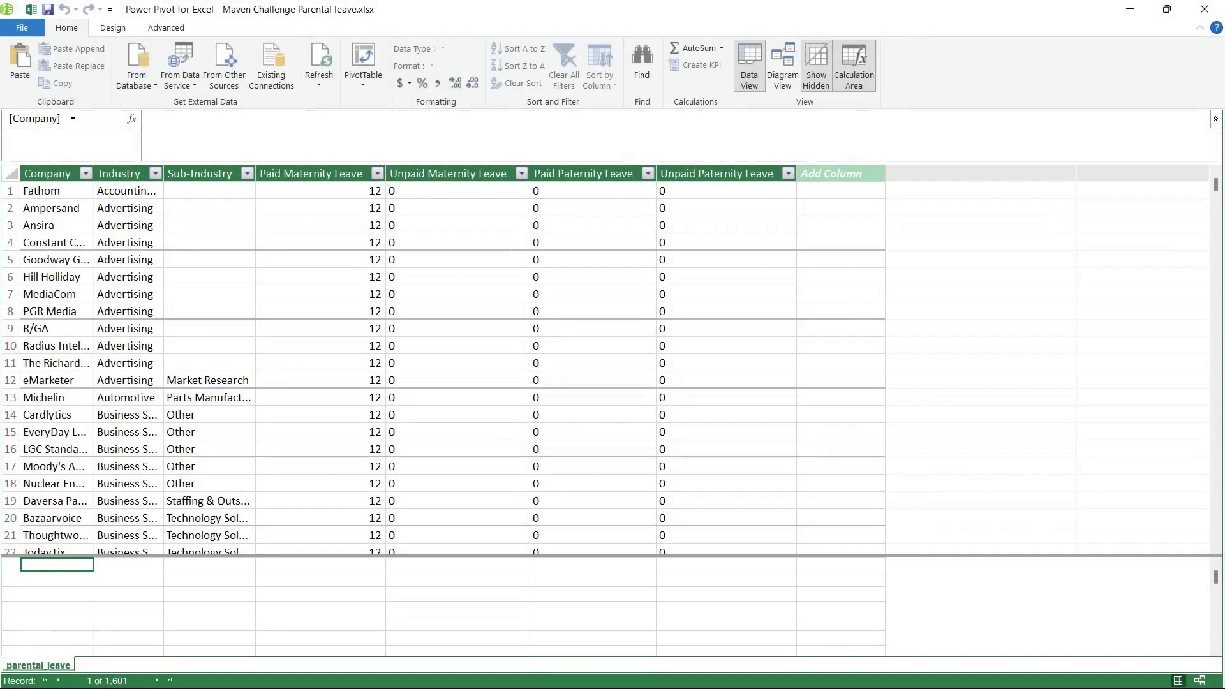
click(839, 173)
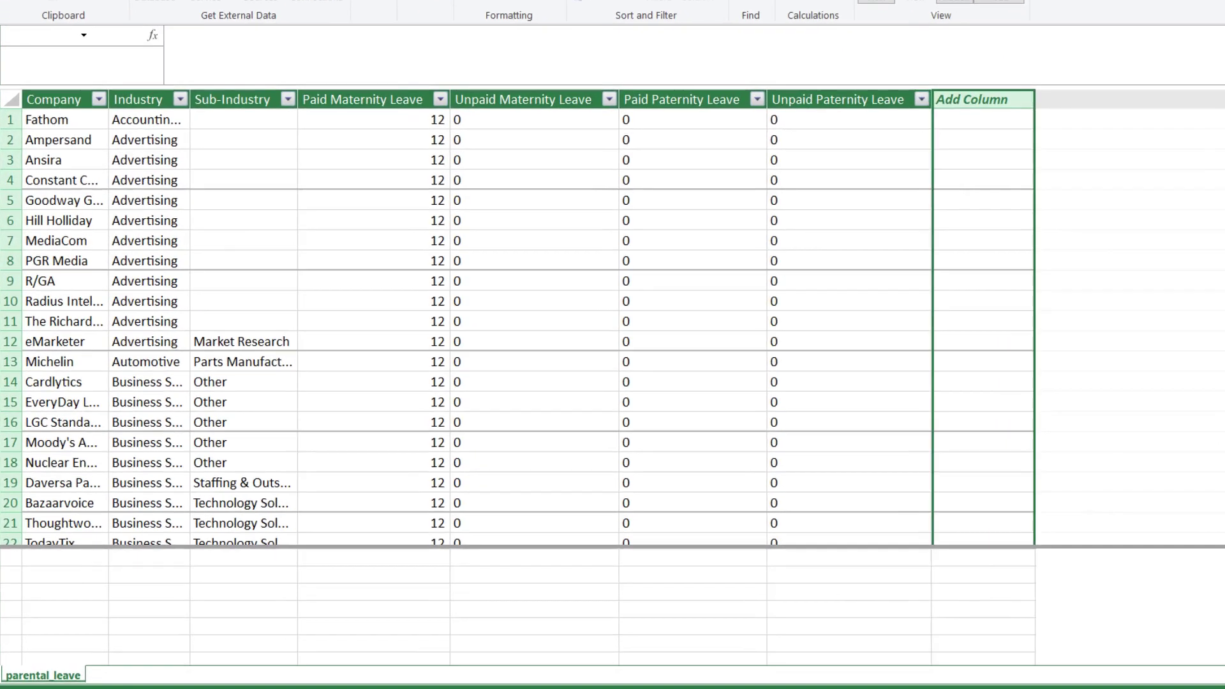
double_click(839, 172)
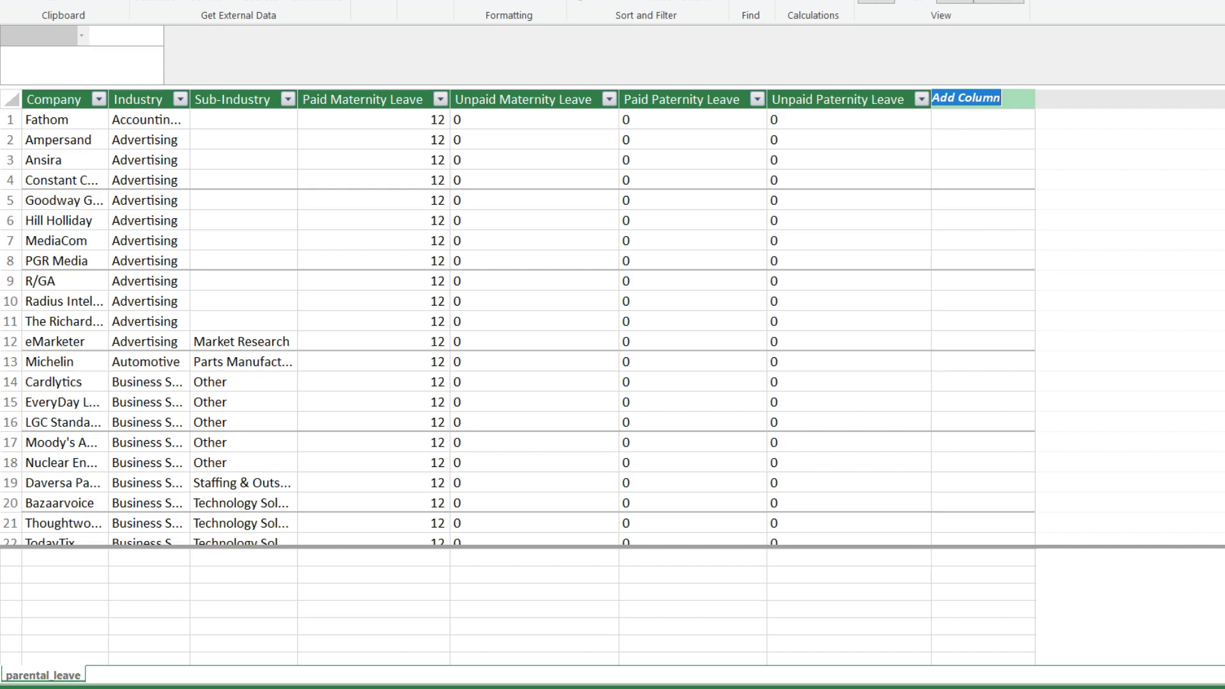
text(Leave Policy)
key(Return)
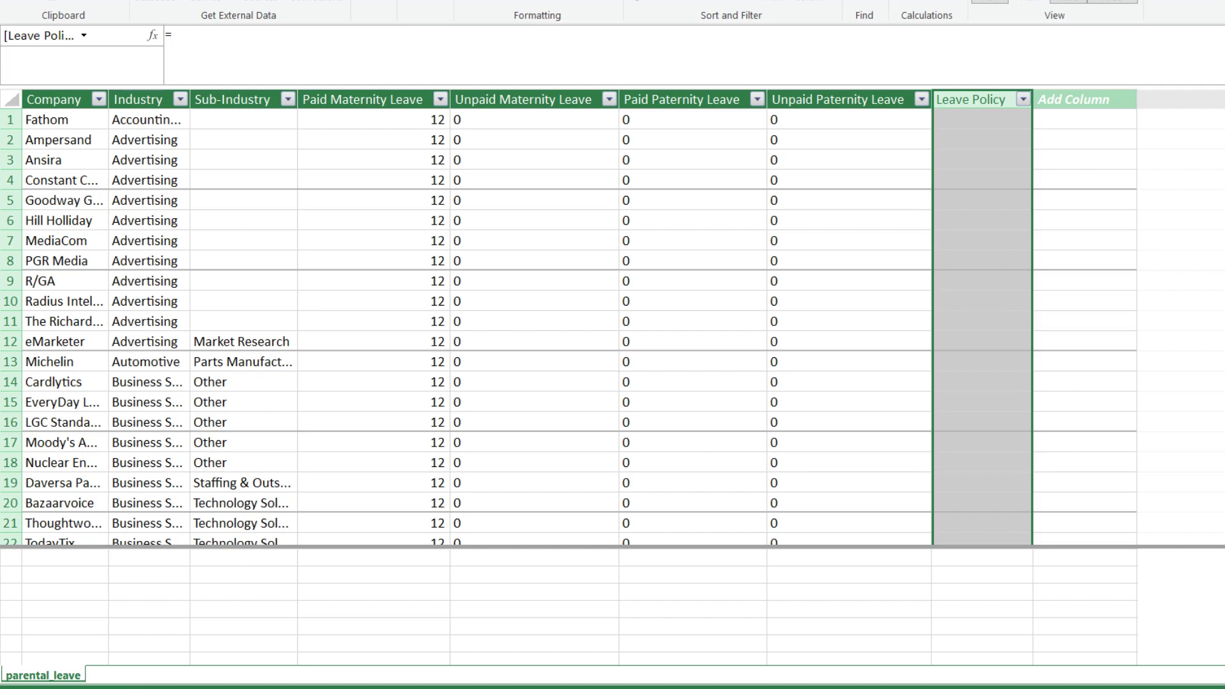
Enter a Leave Policy formula returning "Both" when paid plus unpaid maternity leave and paid plus unpaid paternity leave each exceed 0, otherwise blank.
text(IF(AND(()
click(374, 120)
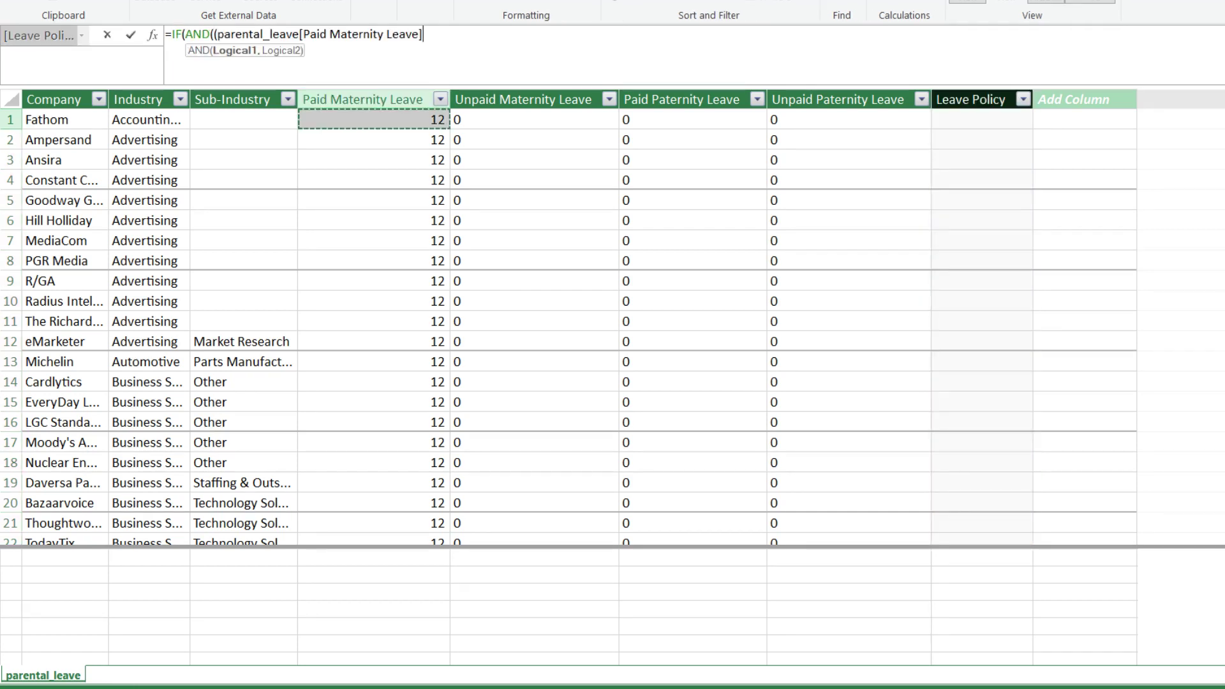
text(+)
click(533, 120)
text()>0)
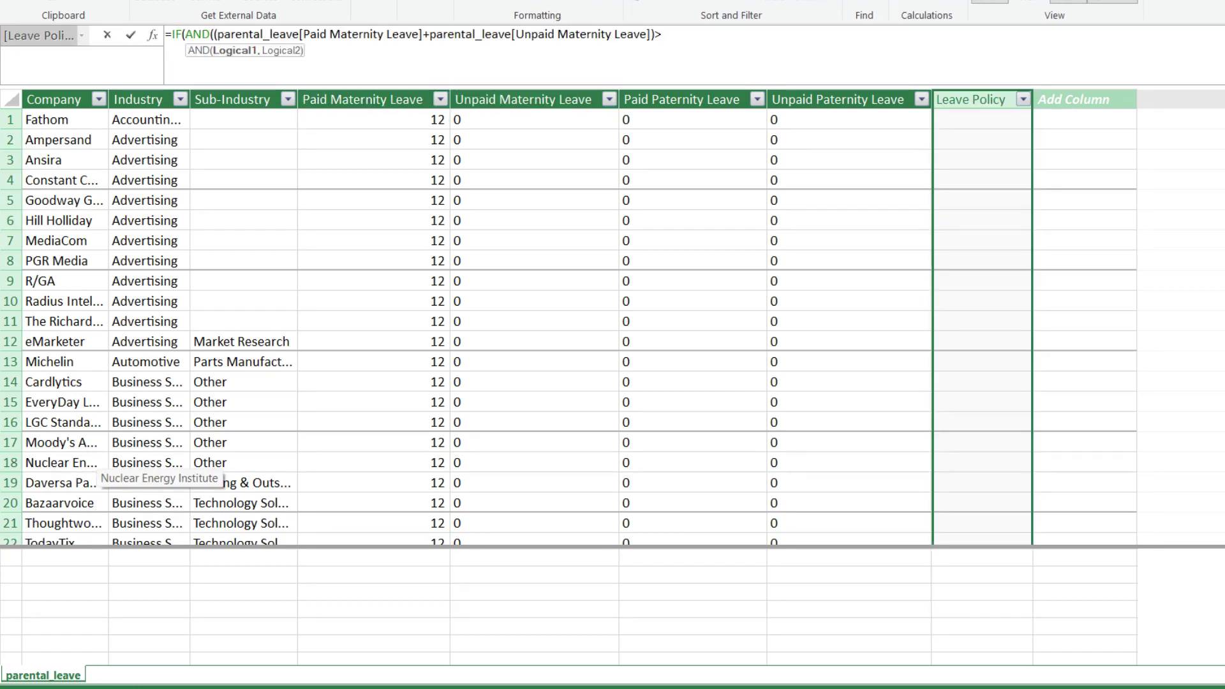
text(,()
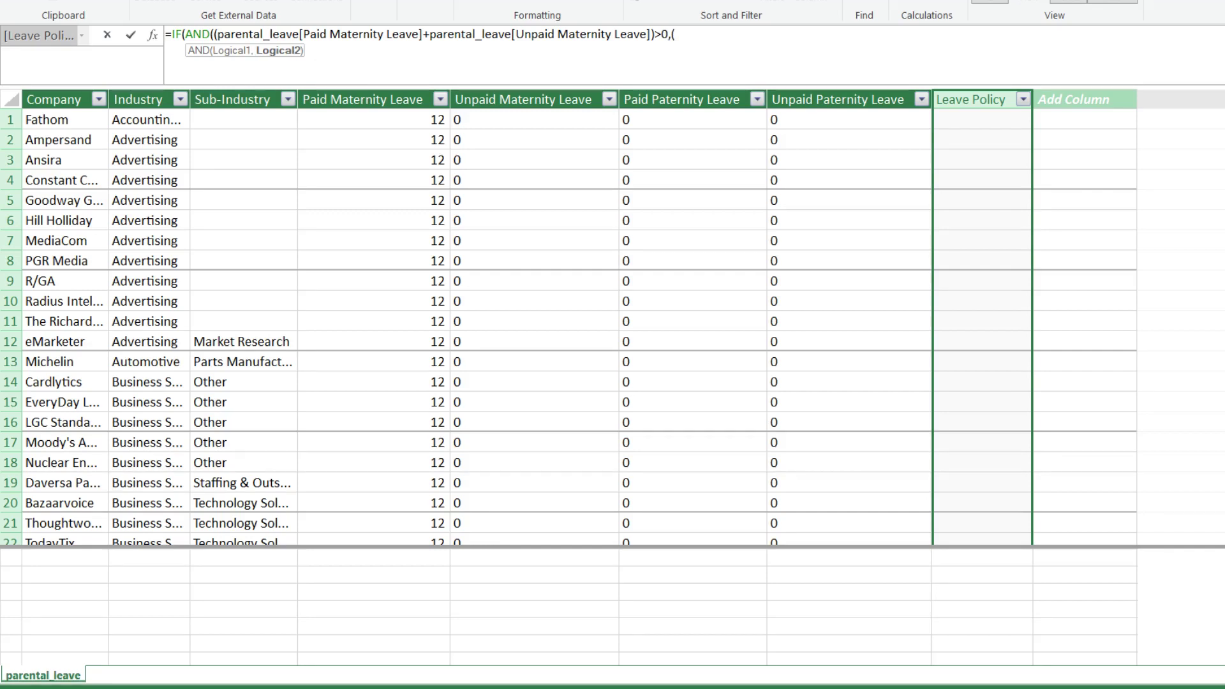
click(692, 120)
text(+)
click(848, 120)
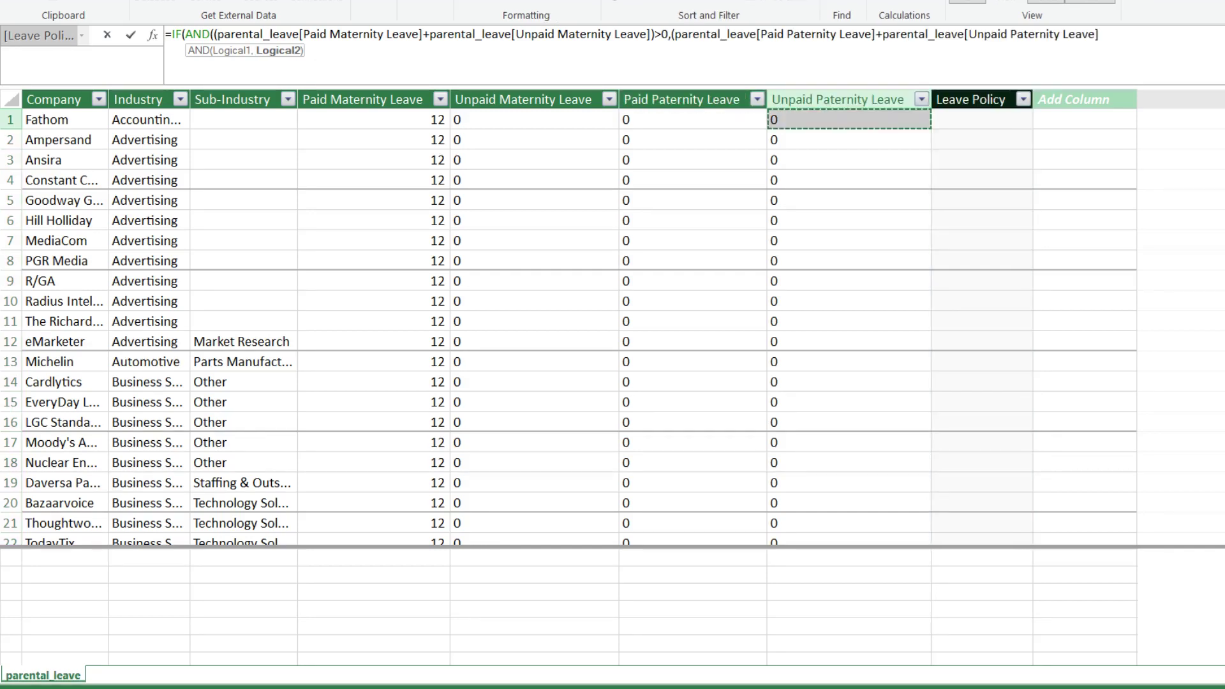
text()>0)
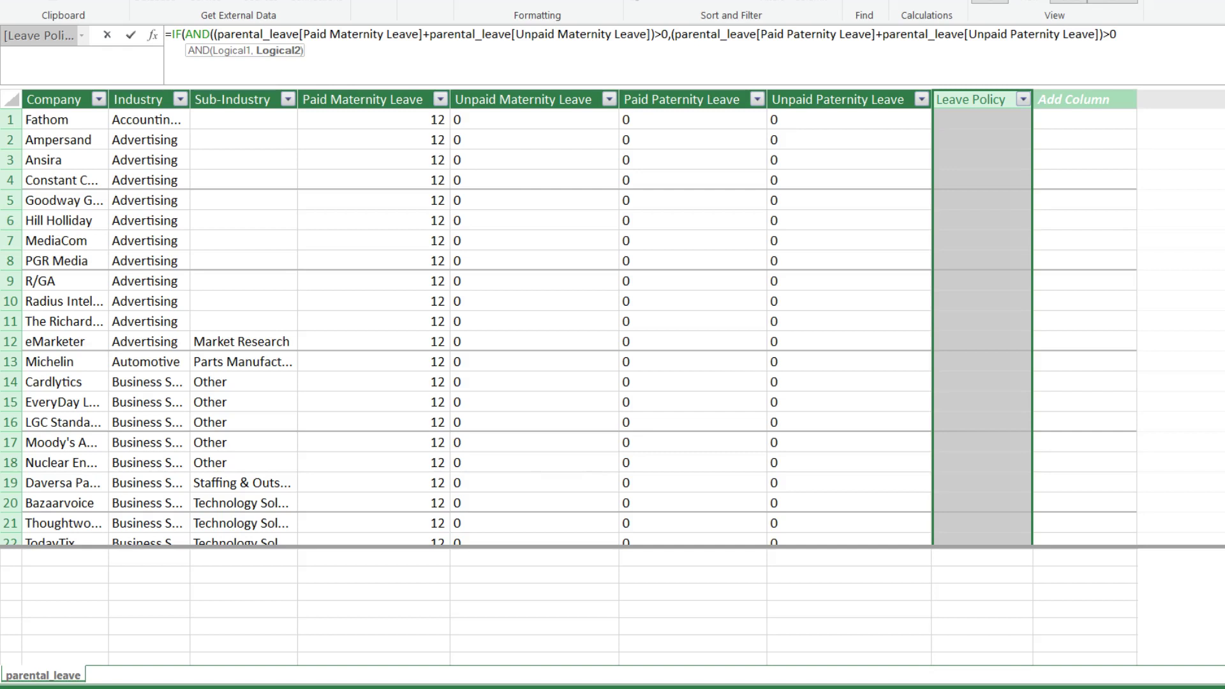
text(),"Both",)
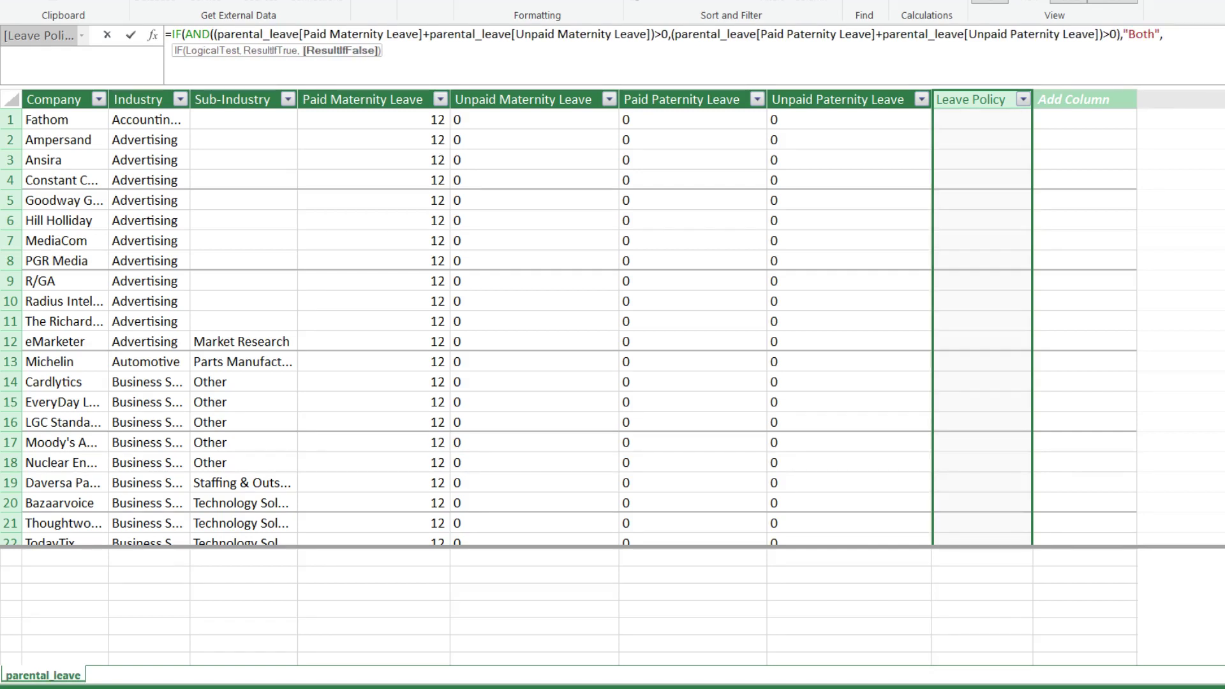
text(""))
key(Return)
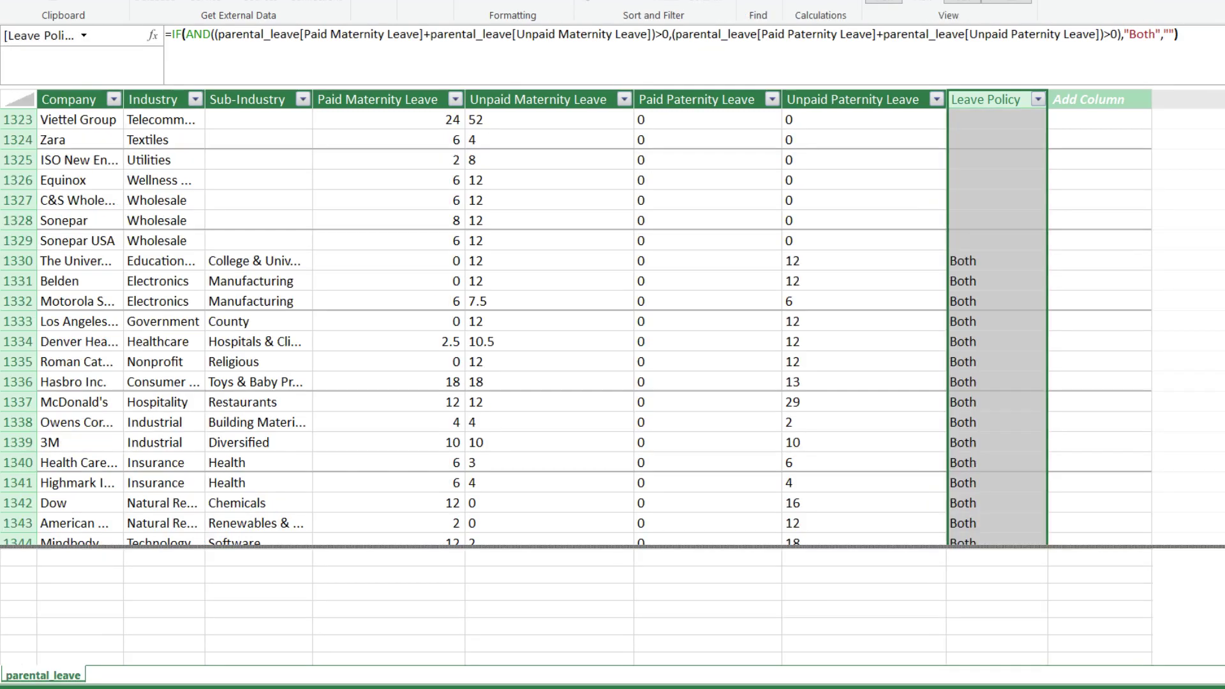
Nest two more copies of the Leave Policy IF test, one requiring total paternity leave =0 and the other total maternity leave =0.
drag(171, 35, 1163, 35)
text(IF(AND((parental_leave[Paid Maternity Leave]+parental_leave[Unpaid Maternity Leave])>0,(parental_leave[Paid Paternity Leave]+parental_leave[Unpaid Paternity Leave])>0),"Both",""))
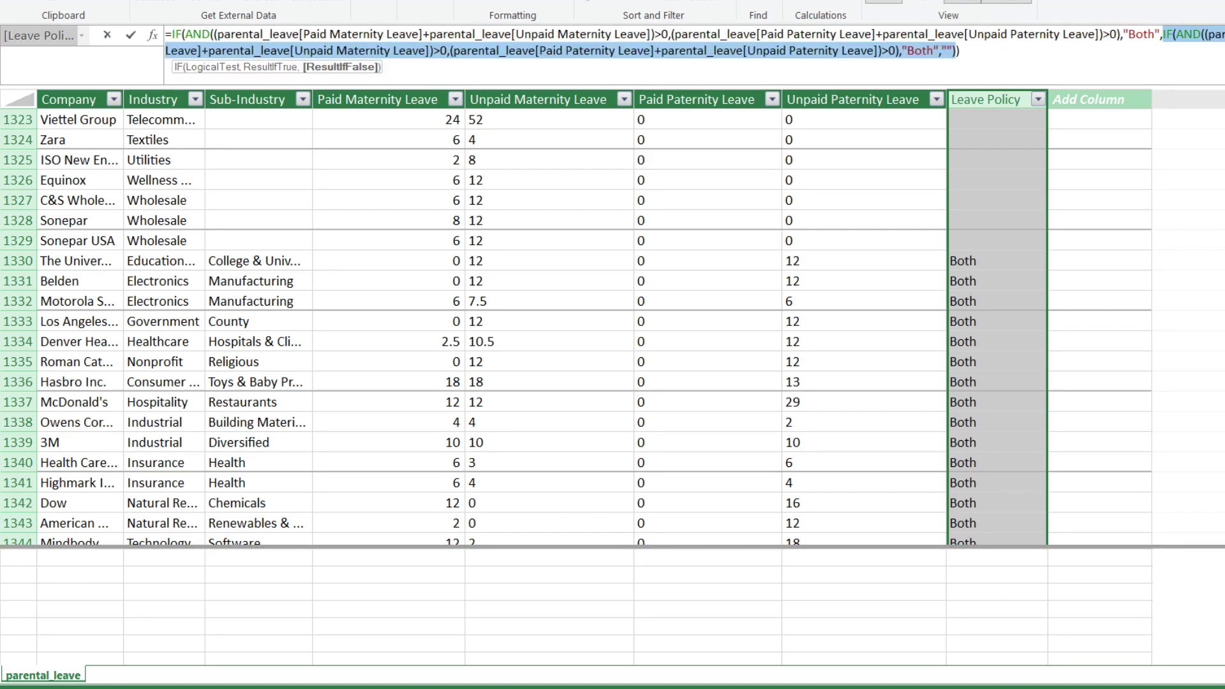
drag(882, 51, 889, 51)
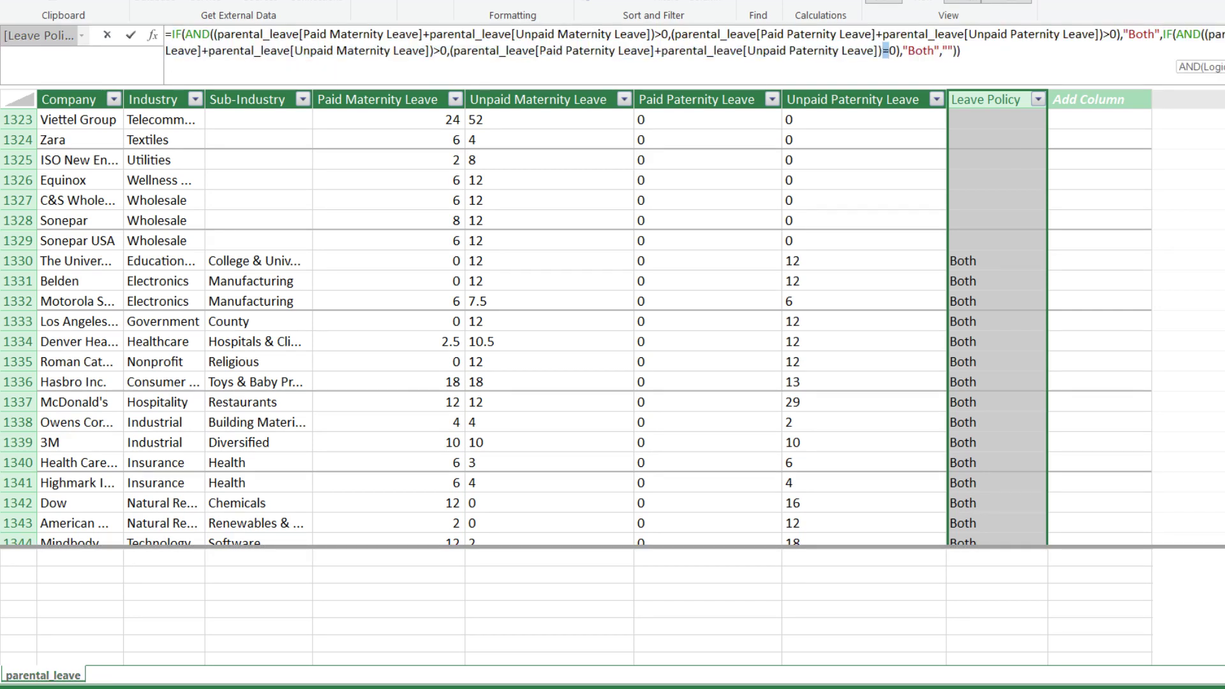
text(IF(AND((parental_leave[Paid Maternity Leave]+parental_leave[Unpaid Maternity Leave])>0,(parental_leave[Paid Paternity Leave]+parental_leave[Unpaid Paternity Leave])>0),"Both",""))
drag(206, 67, 212, 67)
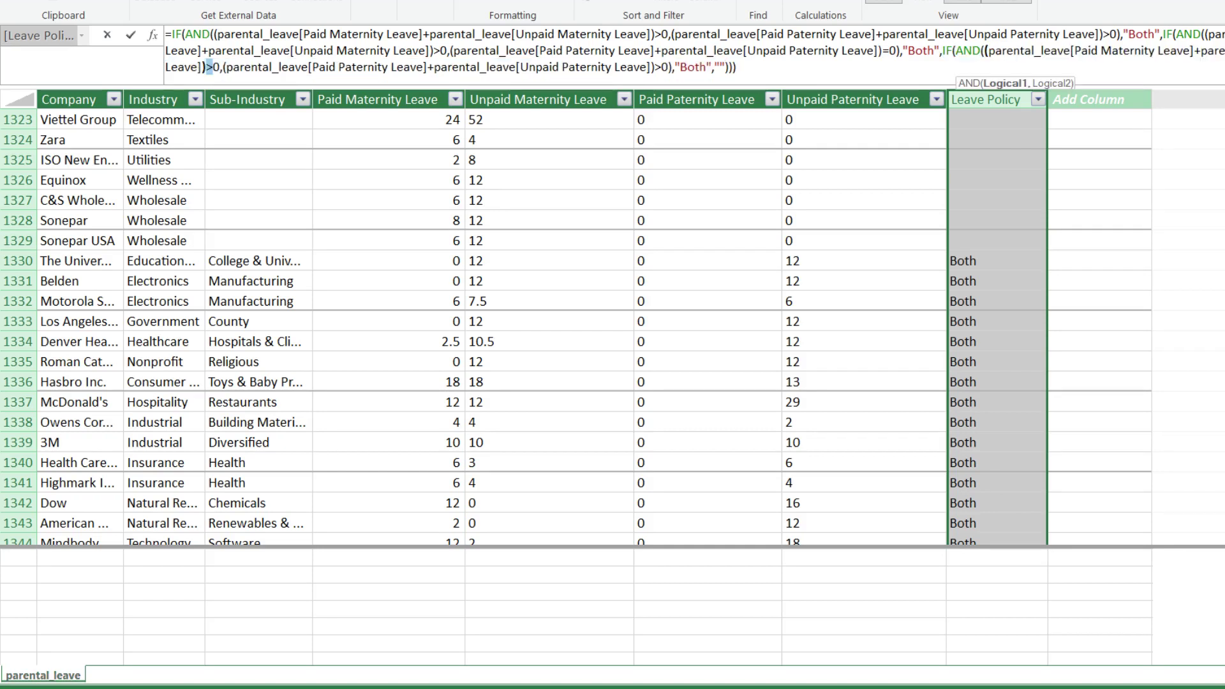
Set the nested Leave Policy results to "Maternity" and "Paternity", with "N/A" as the final fallback.
double_click(920, 51)
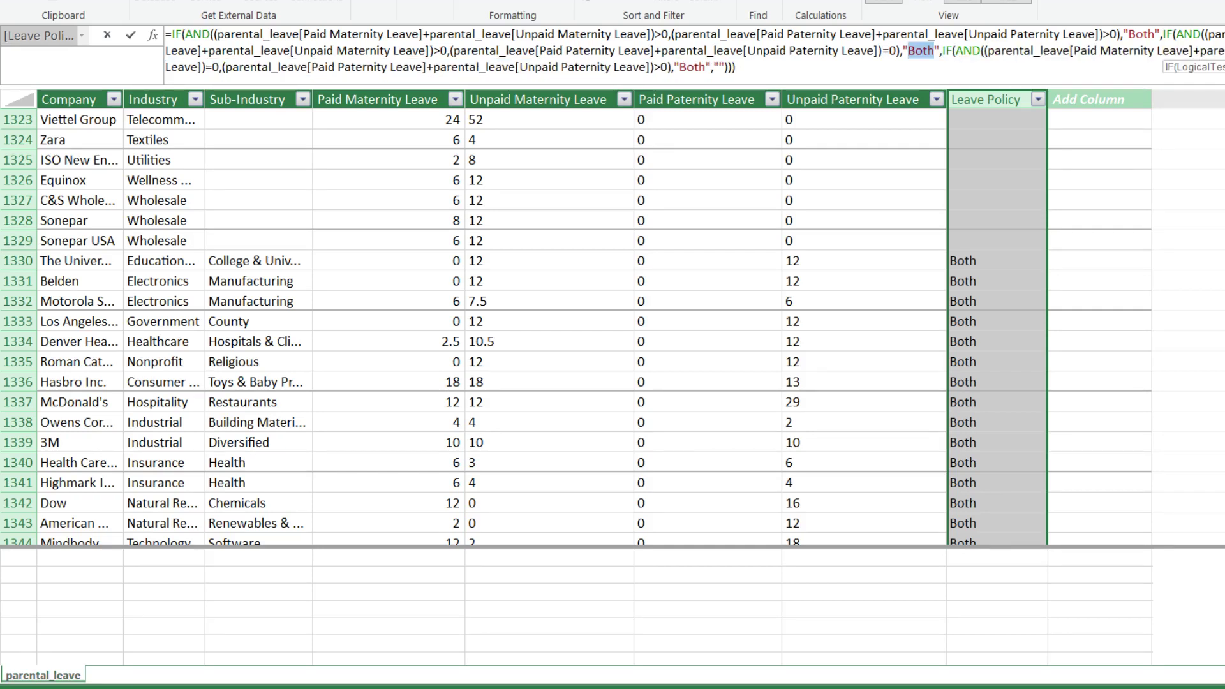
text(Maternity)
double_click(691, 67)
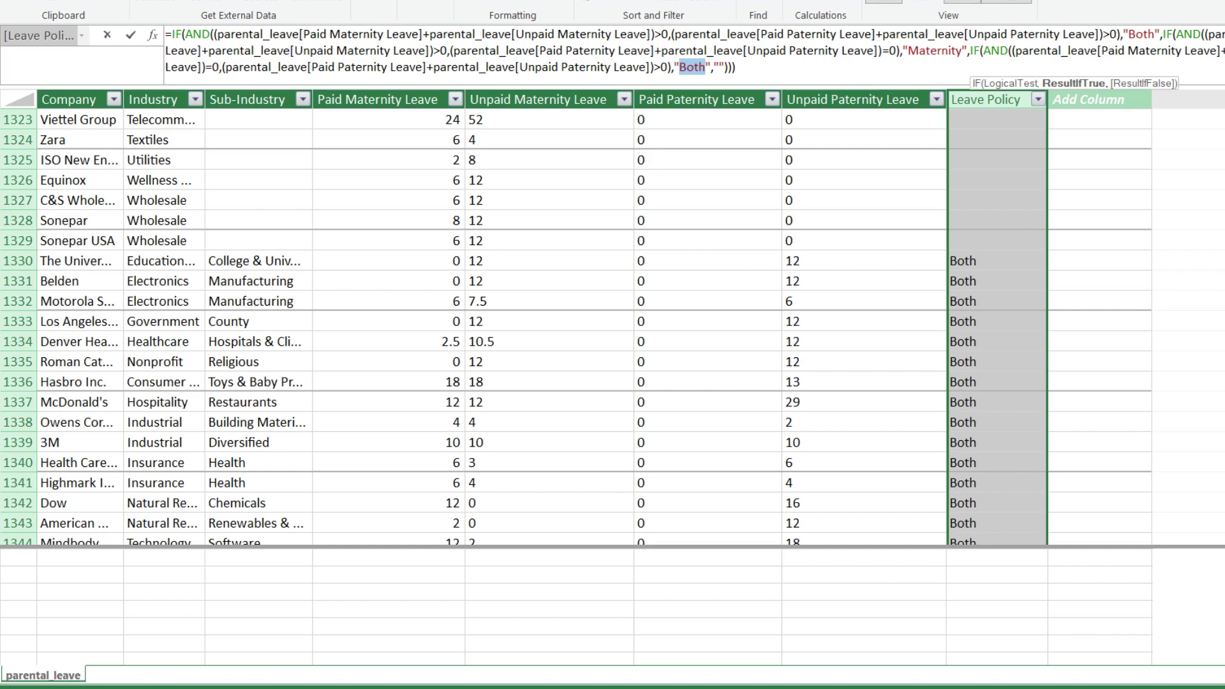
text(Paternity)
click(742, 67)
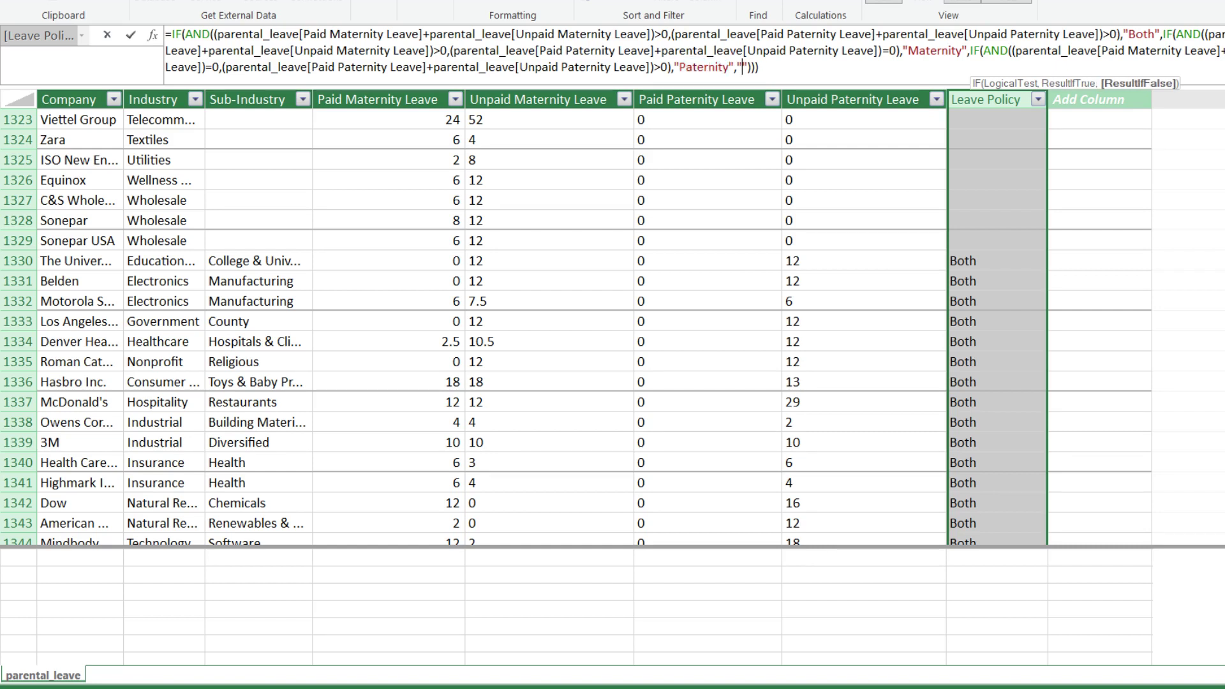
text(N/A)
key(Return)
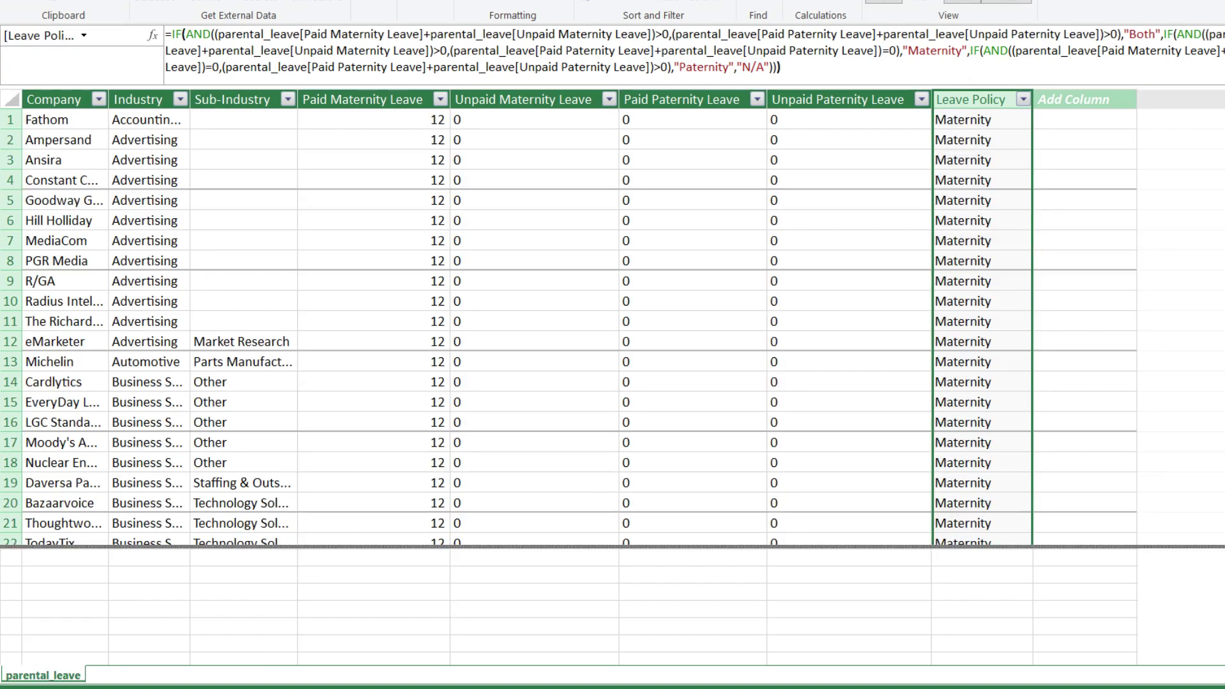
Create a countCompany measure below the Company column using DISTINCTCOUNT([Company]).
click(65, 574)
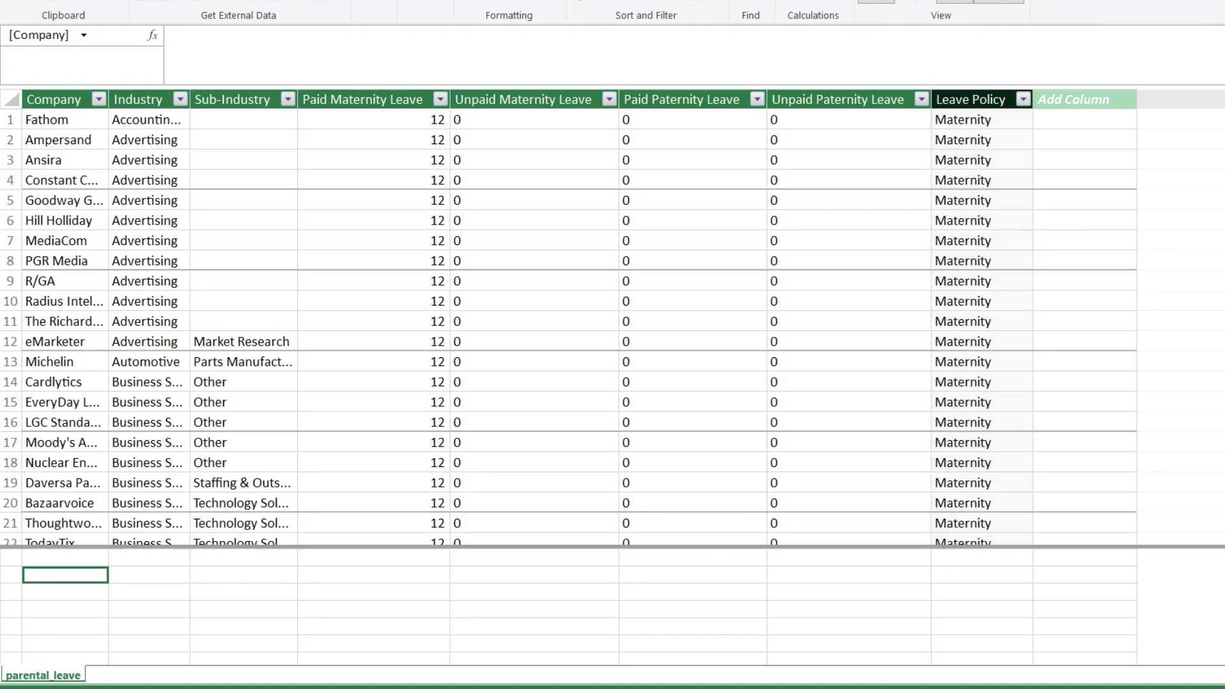
text(countCompany)
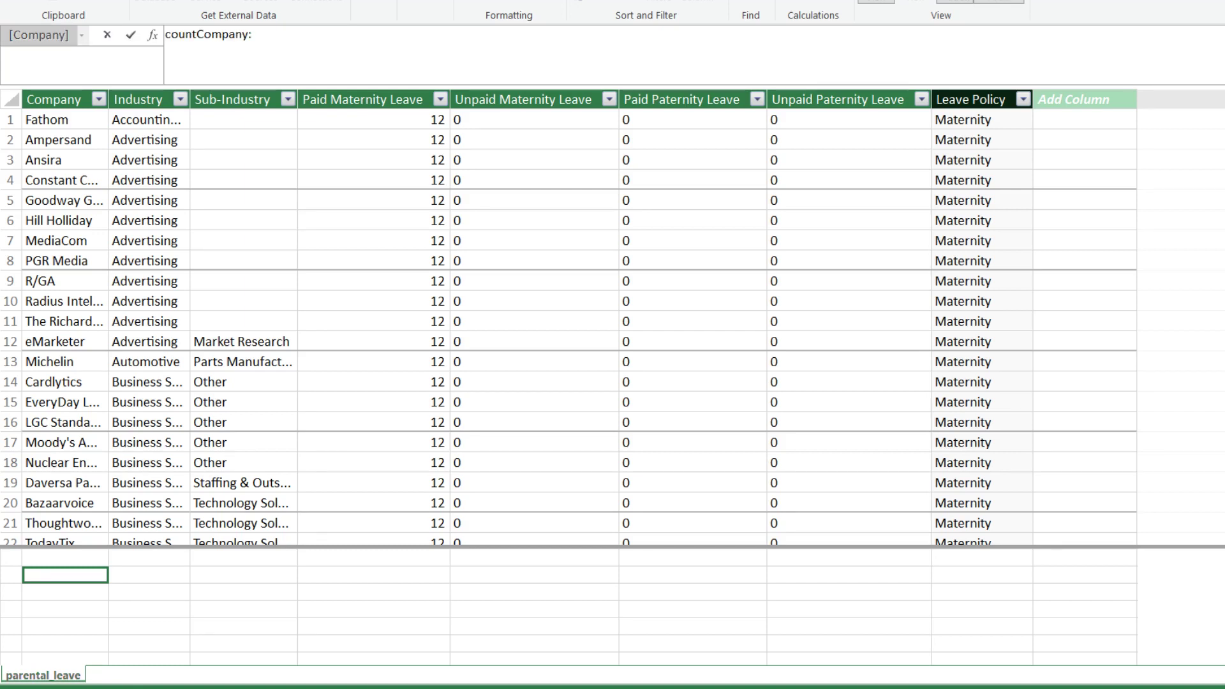
text(:=DISTINCTCOUNT()
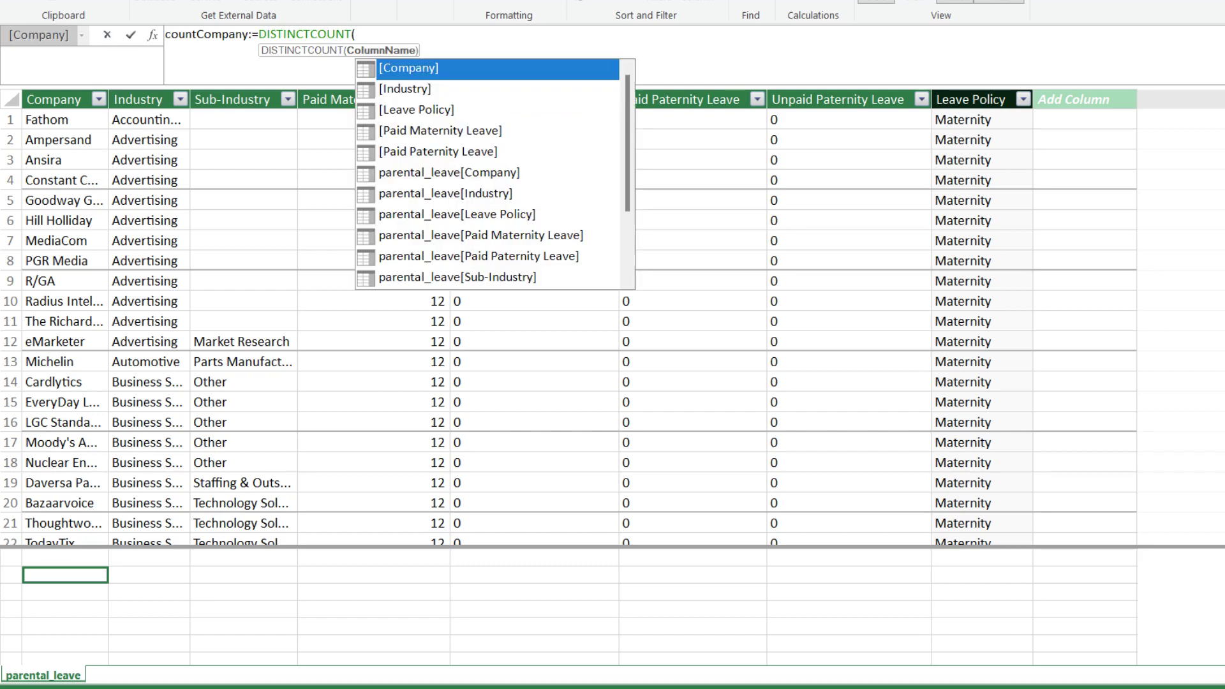
key(Tab)
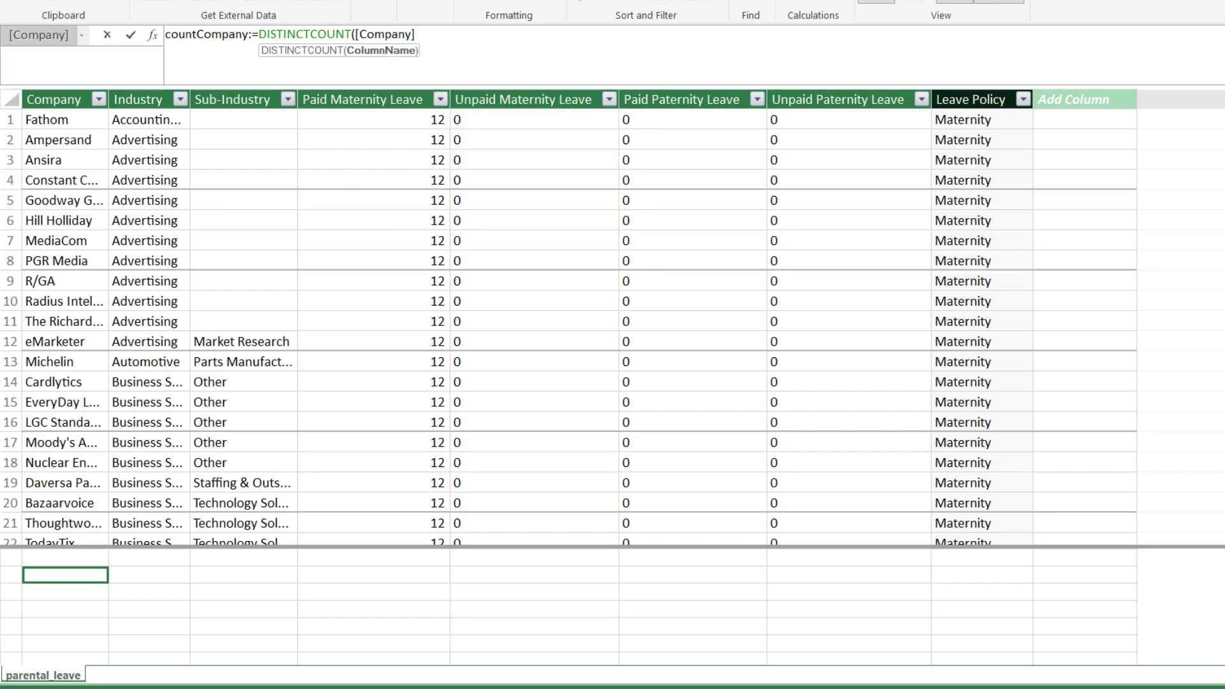
text())
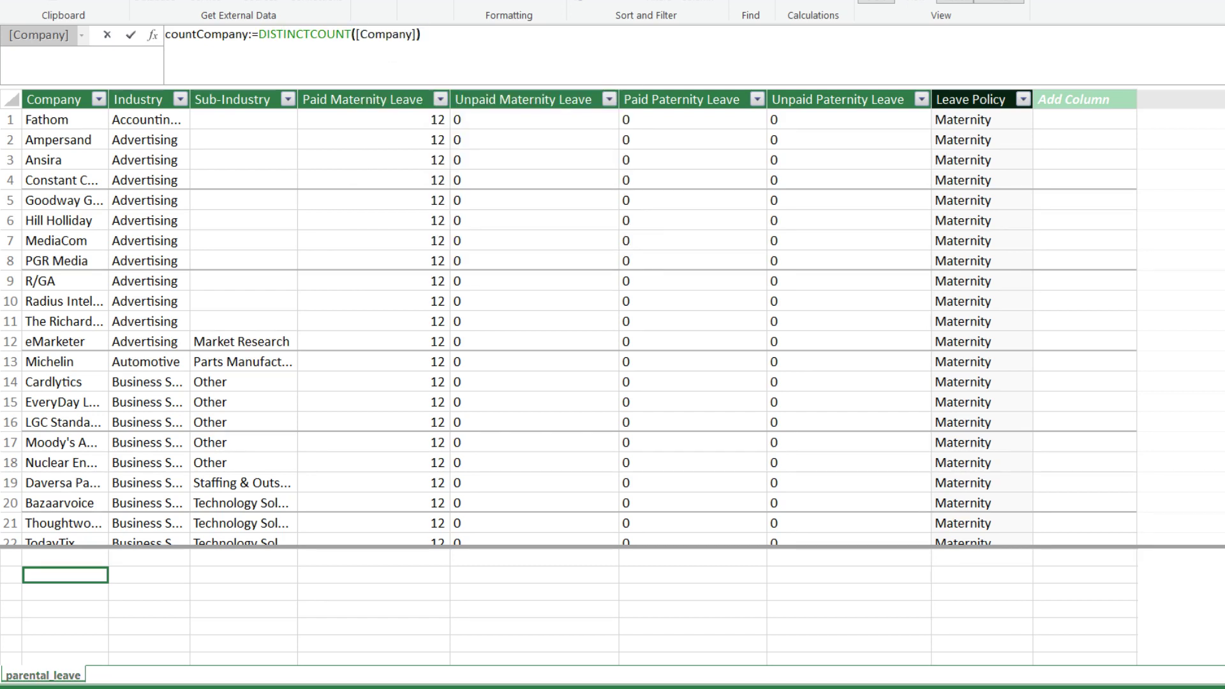
key(Return)
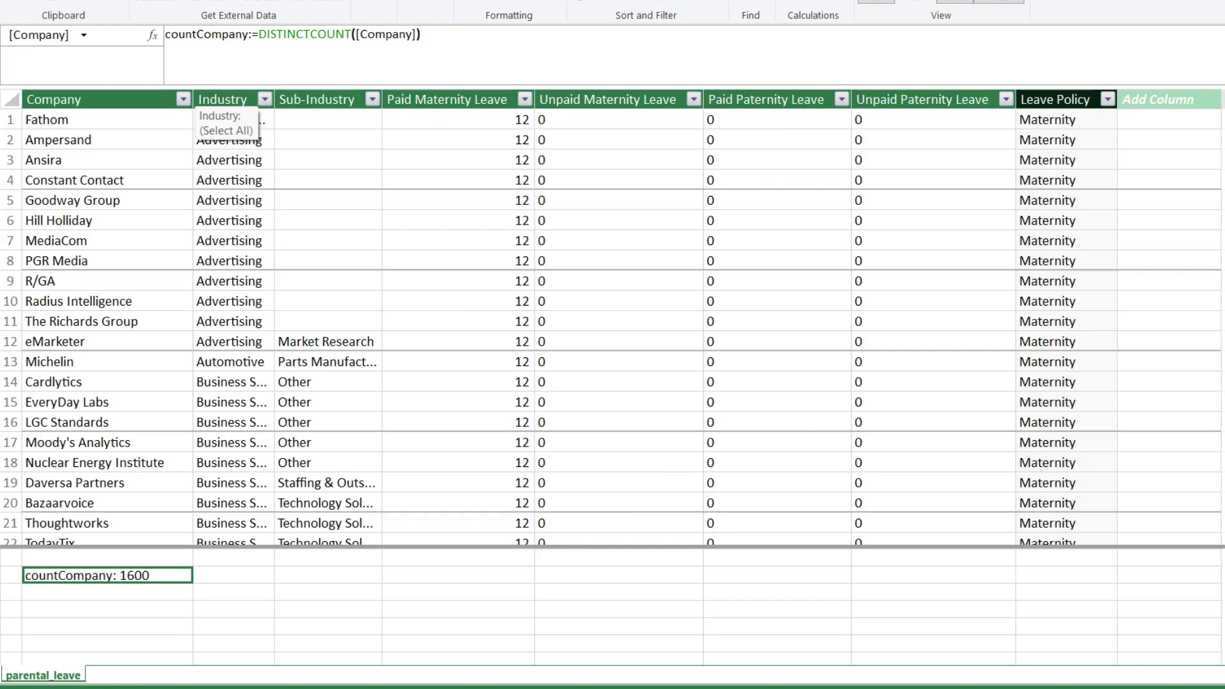
Create a countPaidMaternityLeave measure below Paid Maternity Leave using CALCULATE(COUNT([Company]),parental_leave[Paid Maternity Leave]>0).
click(458, 575)
text(countPaidMaternityLeave)
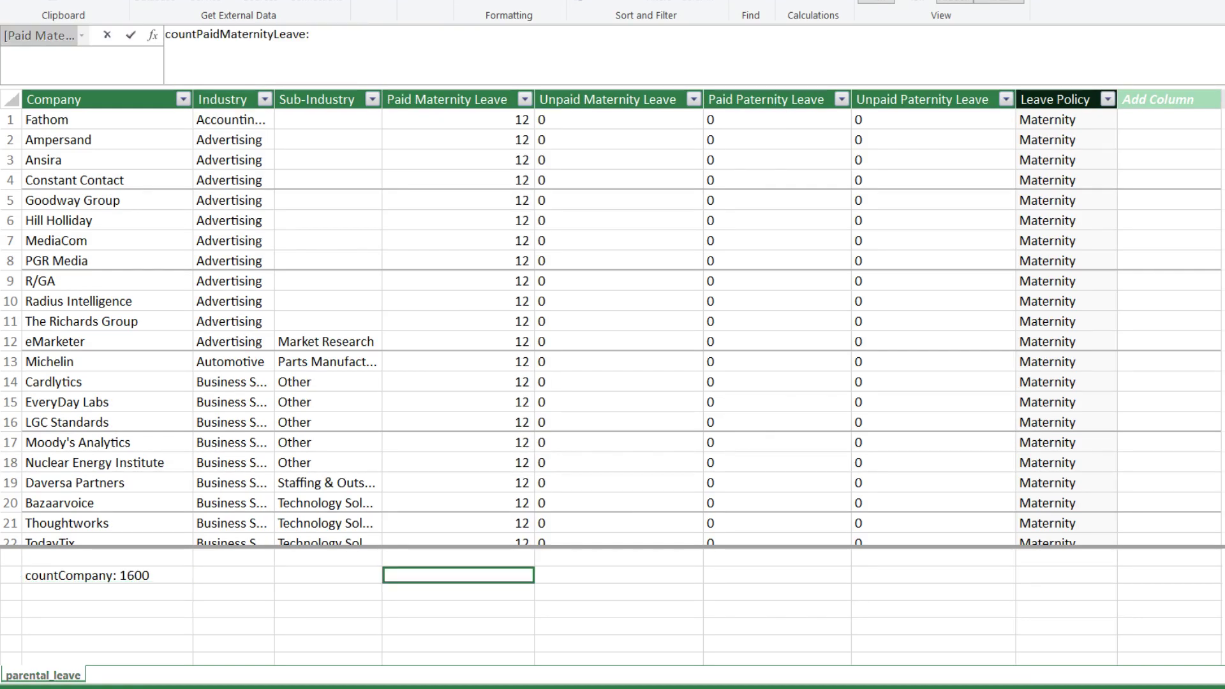
text(:=CALCULATE()
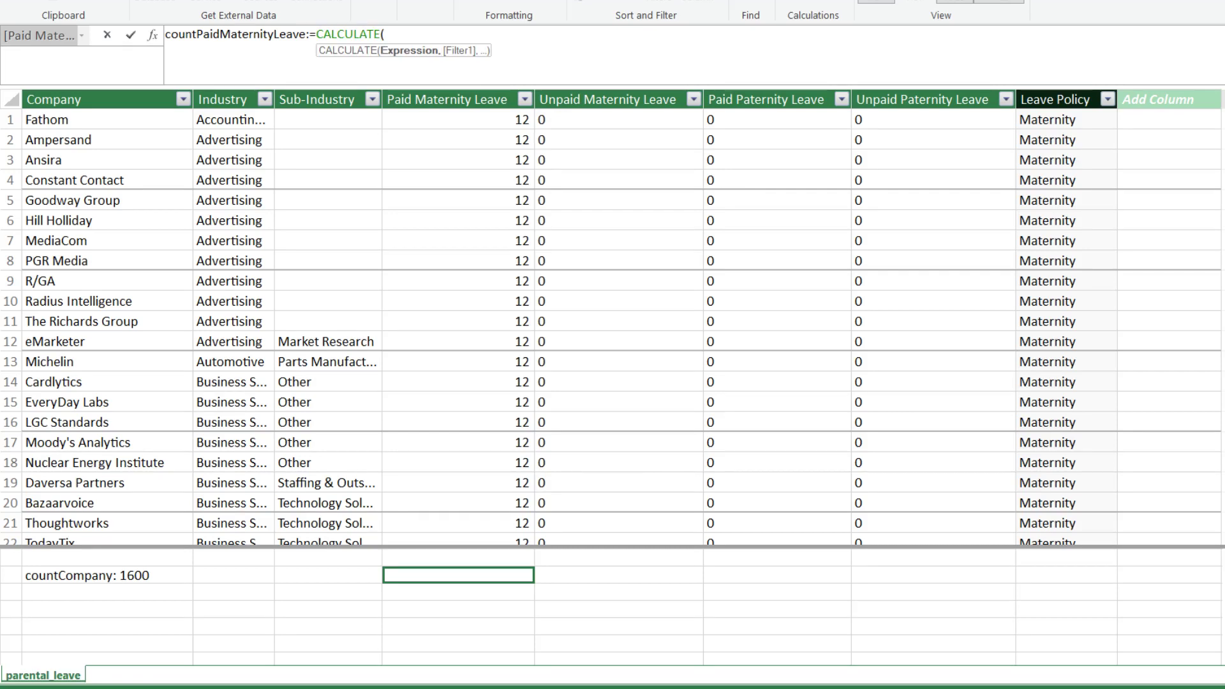
text(COUNT()
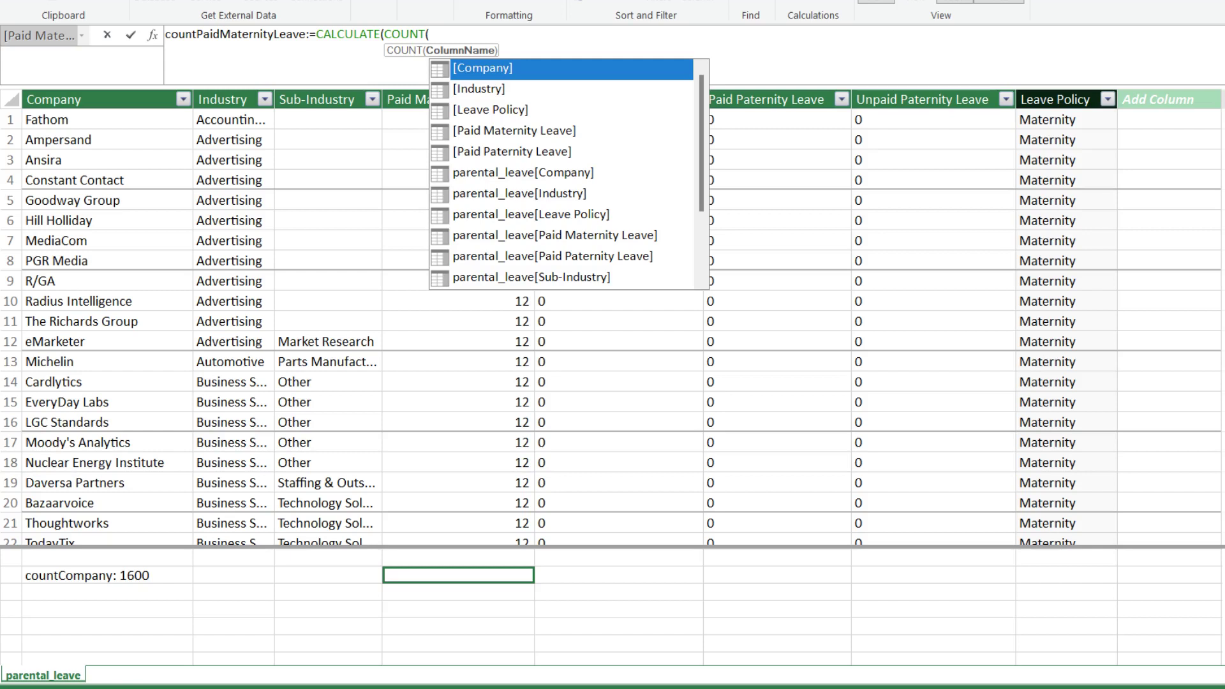
text([Company]),)
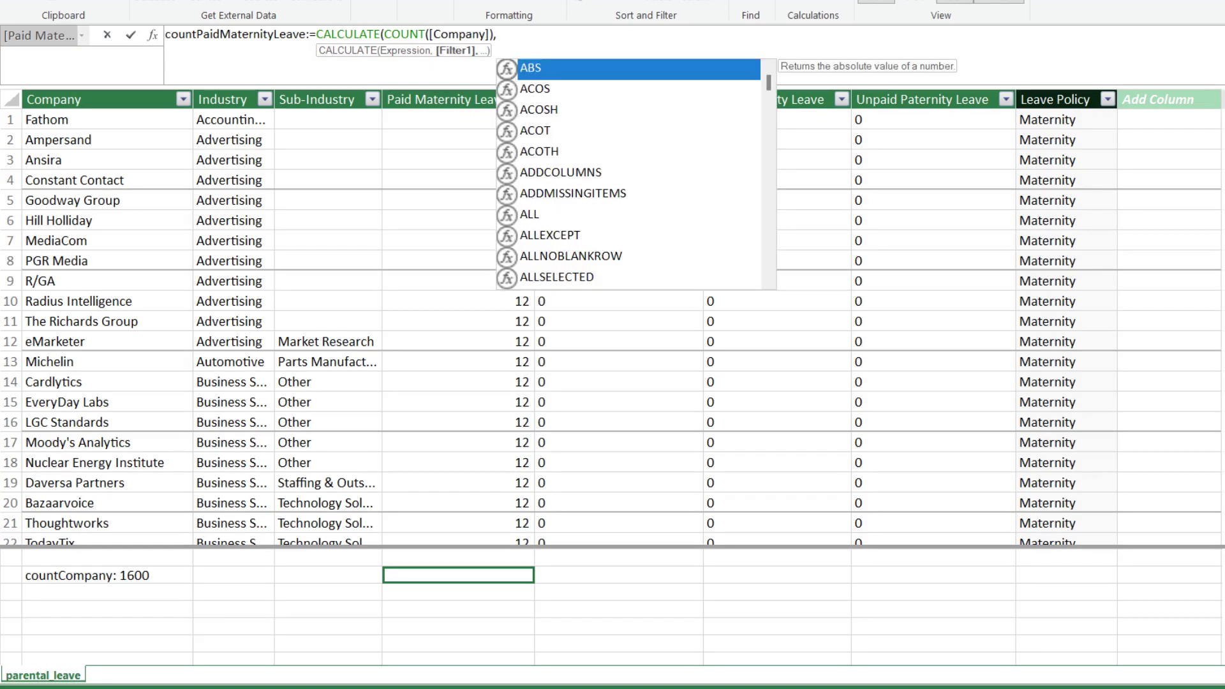
text(parental_leave[Paid Maternity Leave]>)
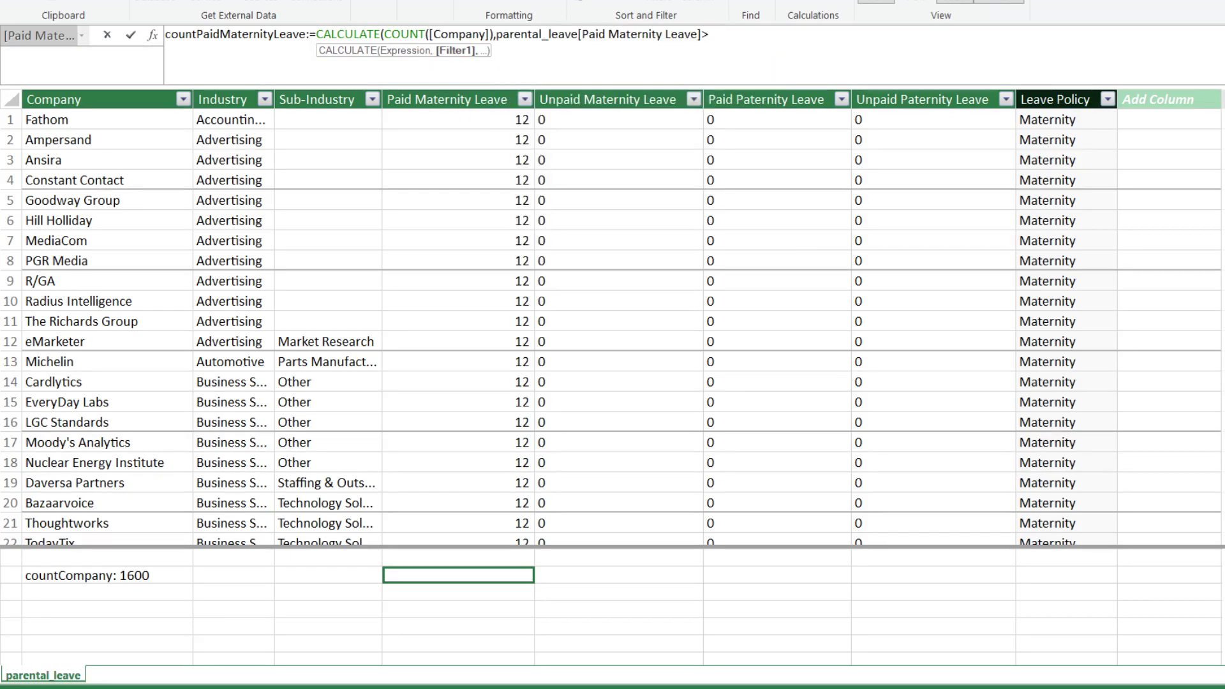
text(0))
key(Return)
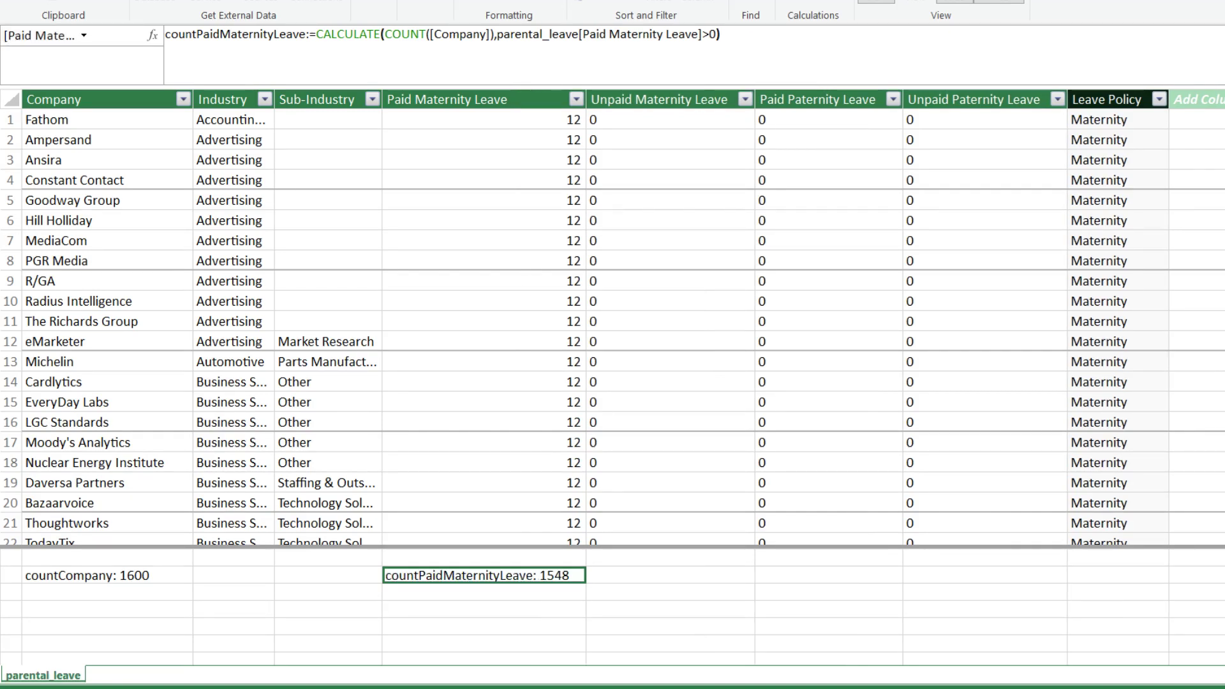
Create a countUnpaidMaternityLeave measure below Unpaid Maternity Leave using CALCULATE(COUNT([Company]),parental_leave[Unpaid Maternity Leave]>0).
click(669, 575)
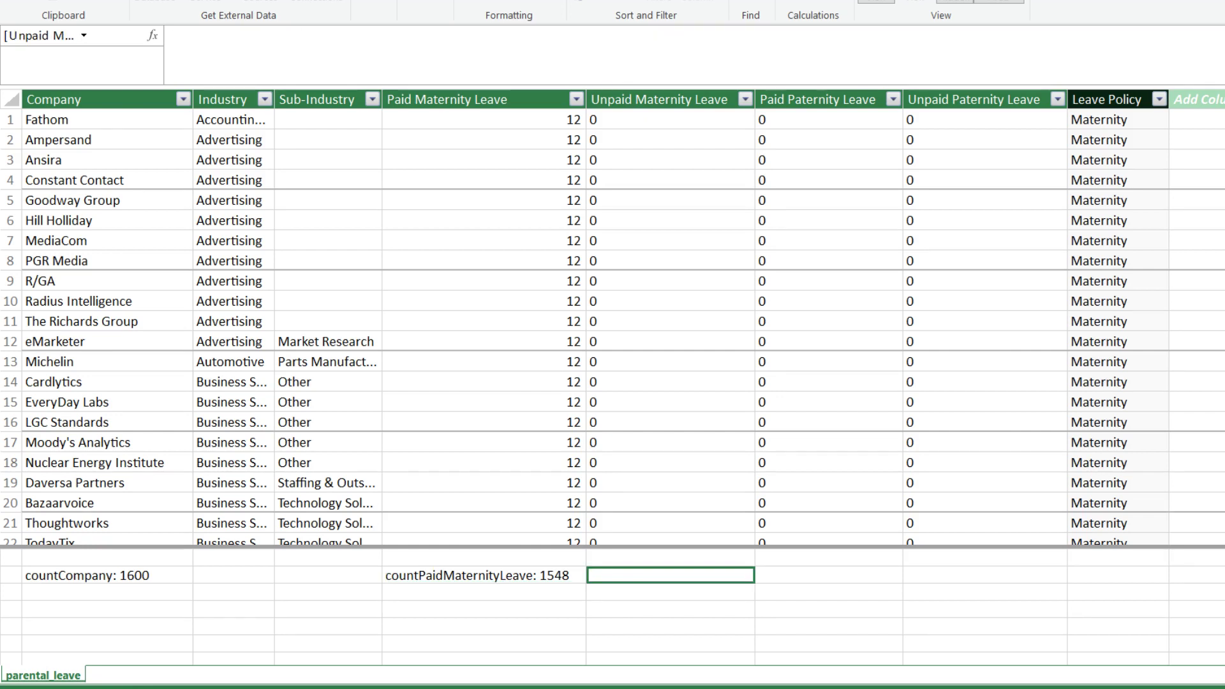
text(countUnpaidMaternityLeave)
text(:=)
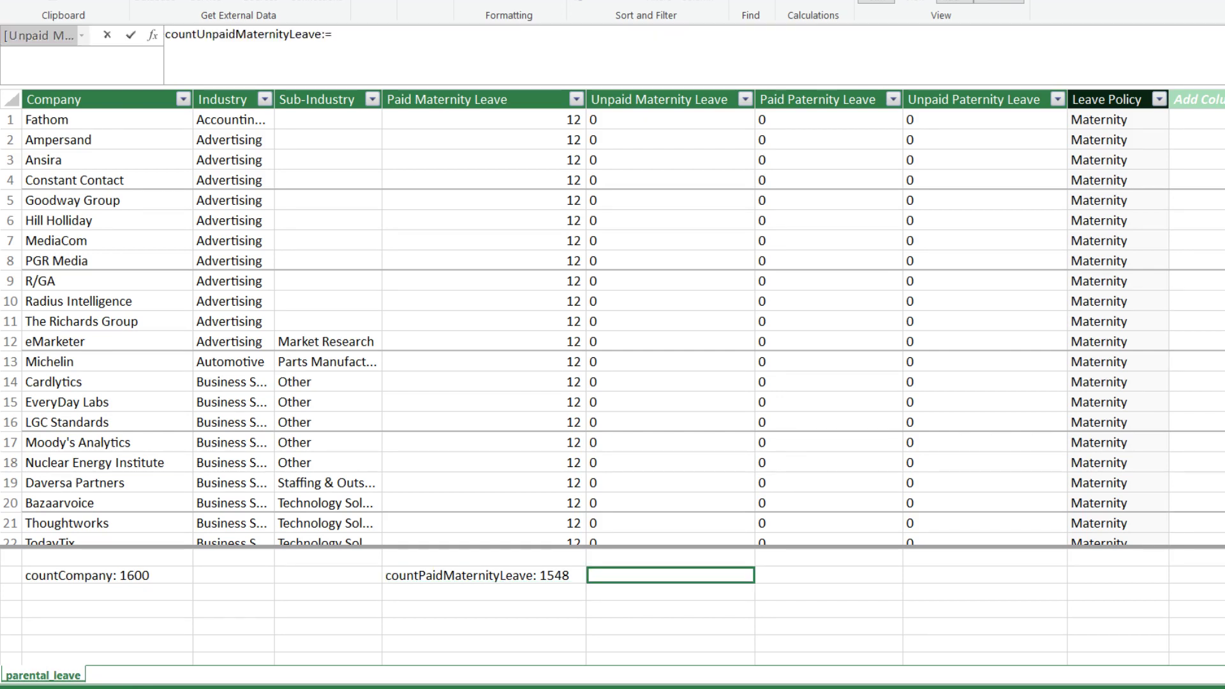
text(CALCULATE(COUNT()
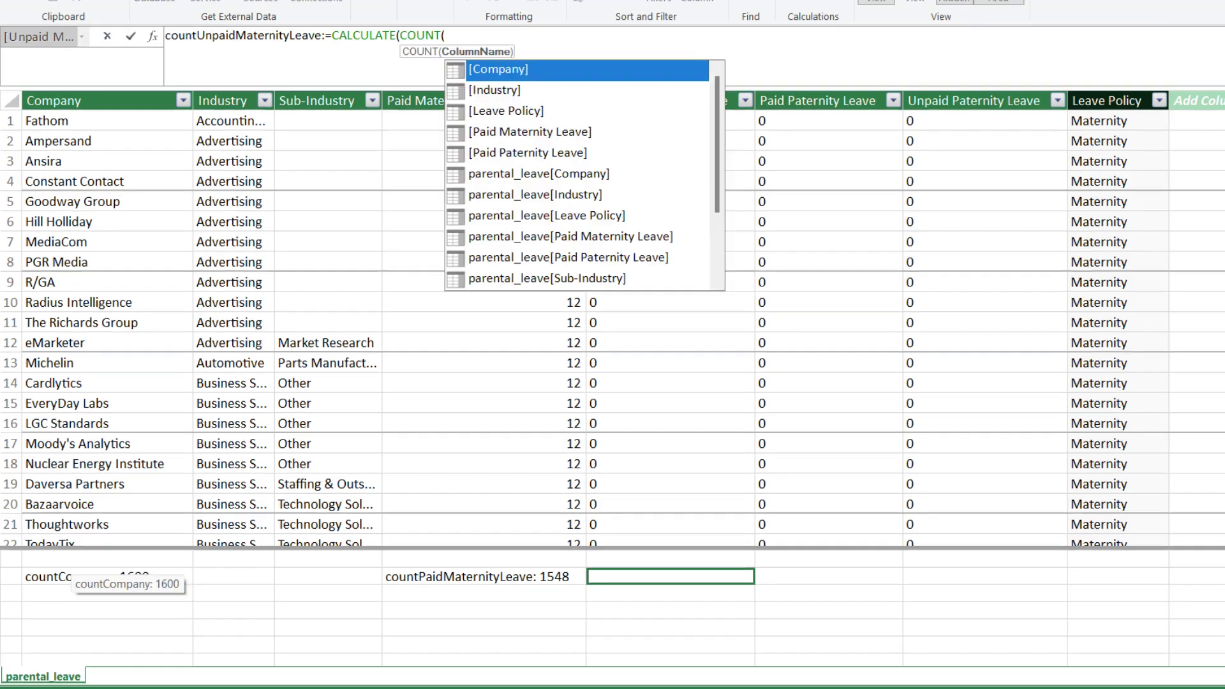
key(Tab)
text(),Unp)
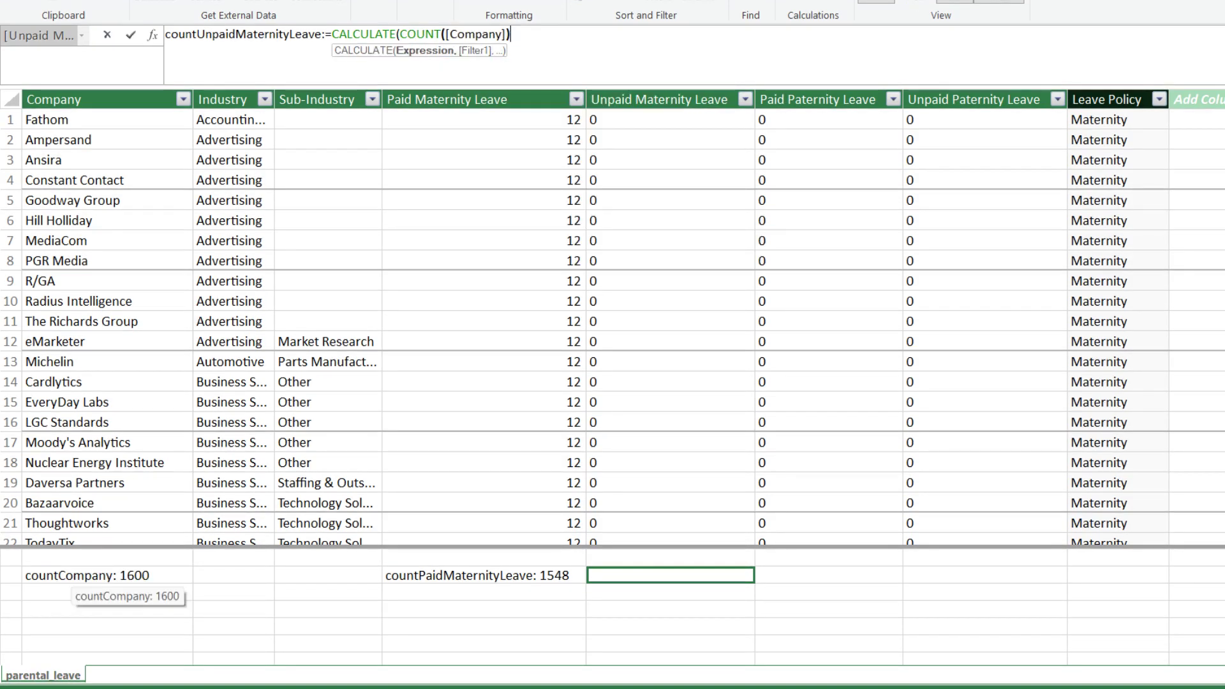
key(Tab)
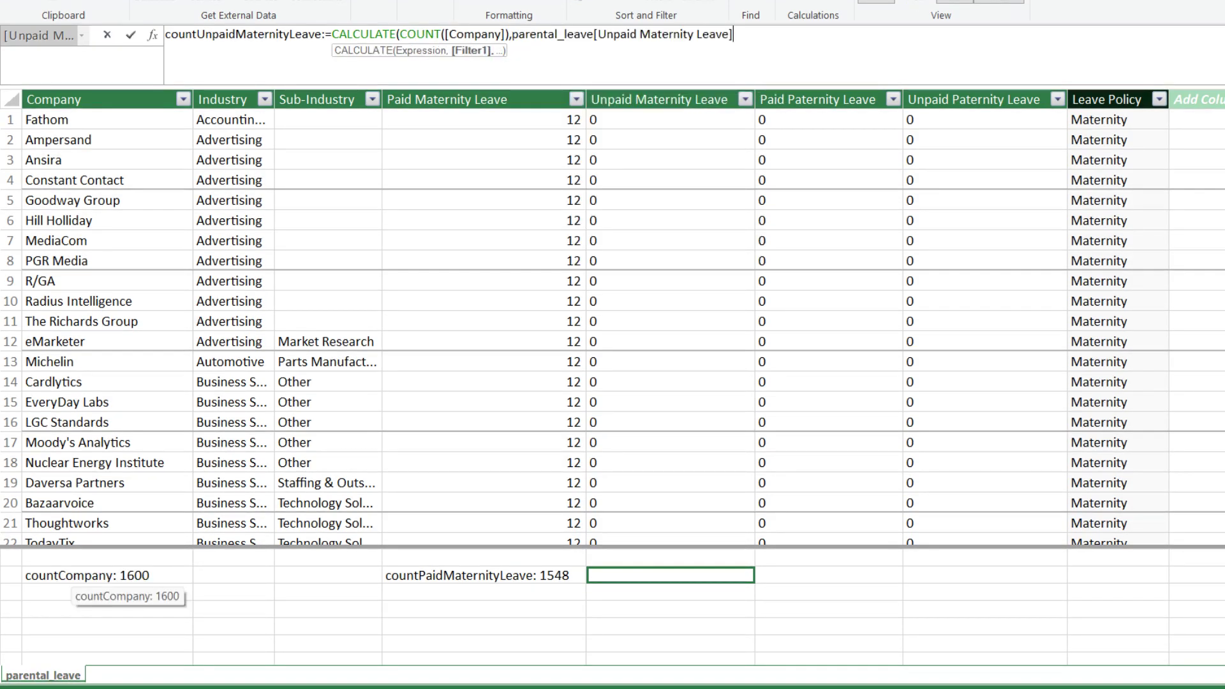
text(>0))
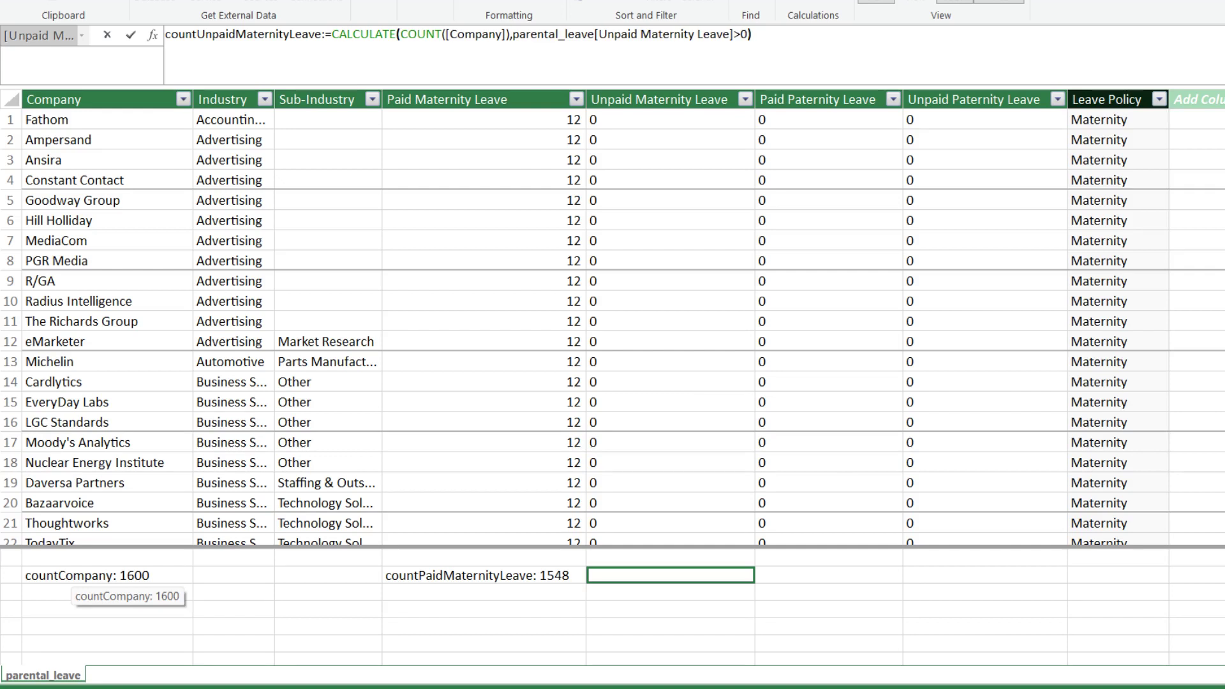
key(Return)
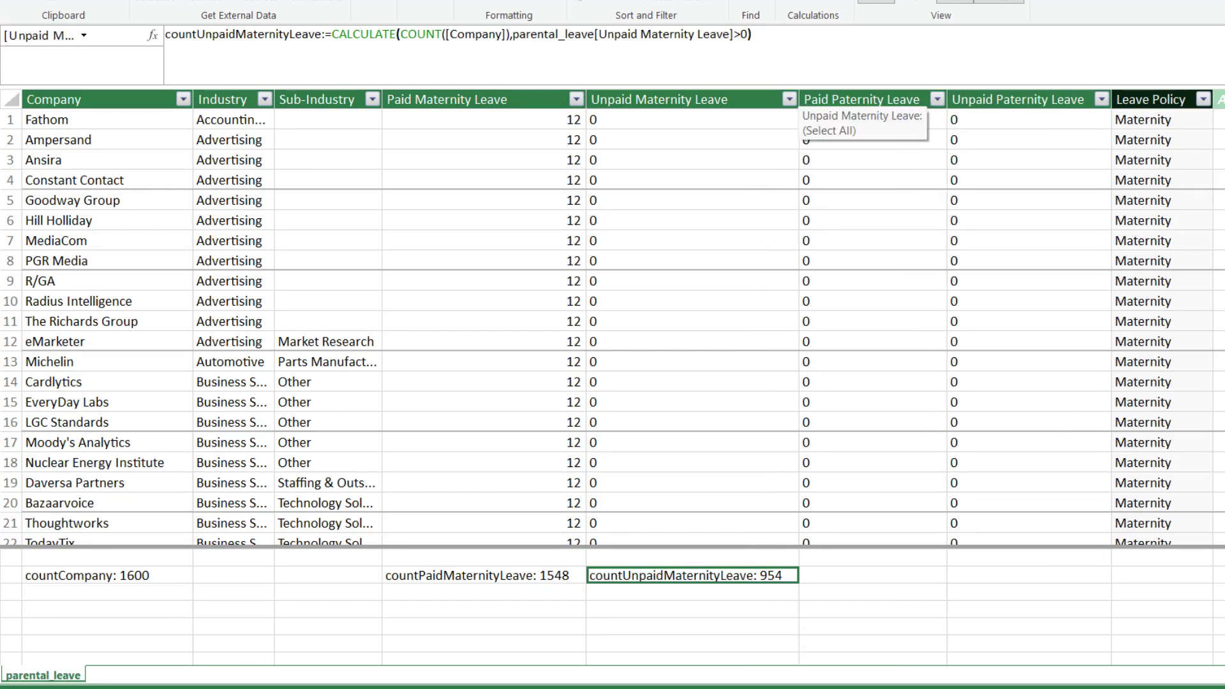
Copy the countPaidMaternityLeave measure below Paid Paternity Leave, rename it countPaidPaternityLeave and filter on parental_leave[Paid Paternity Leave]>0.
click(483, 575)
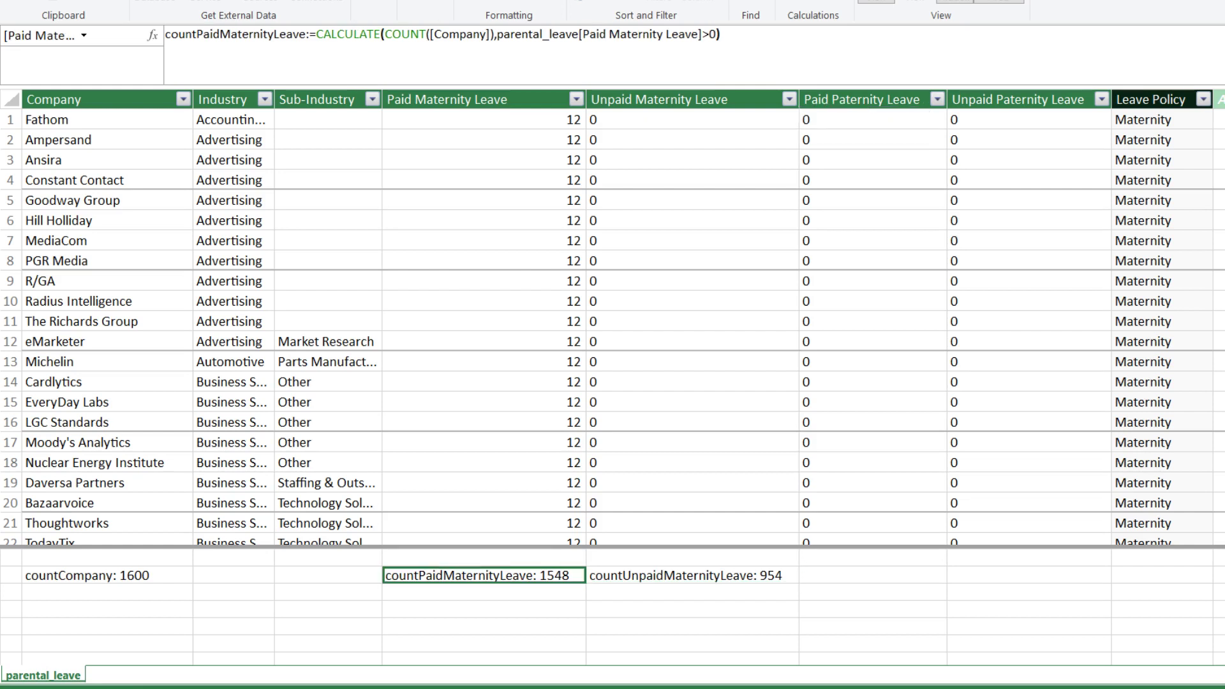
key(ctrl+c)
click(872, 574)
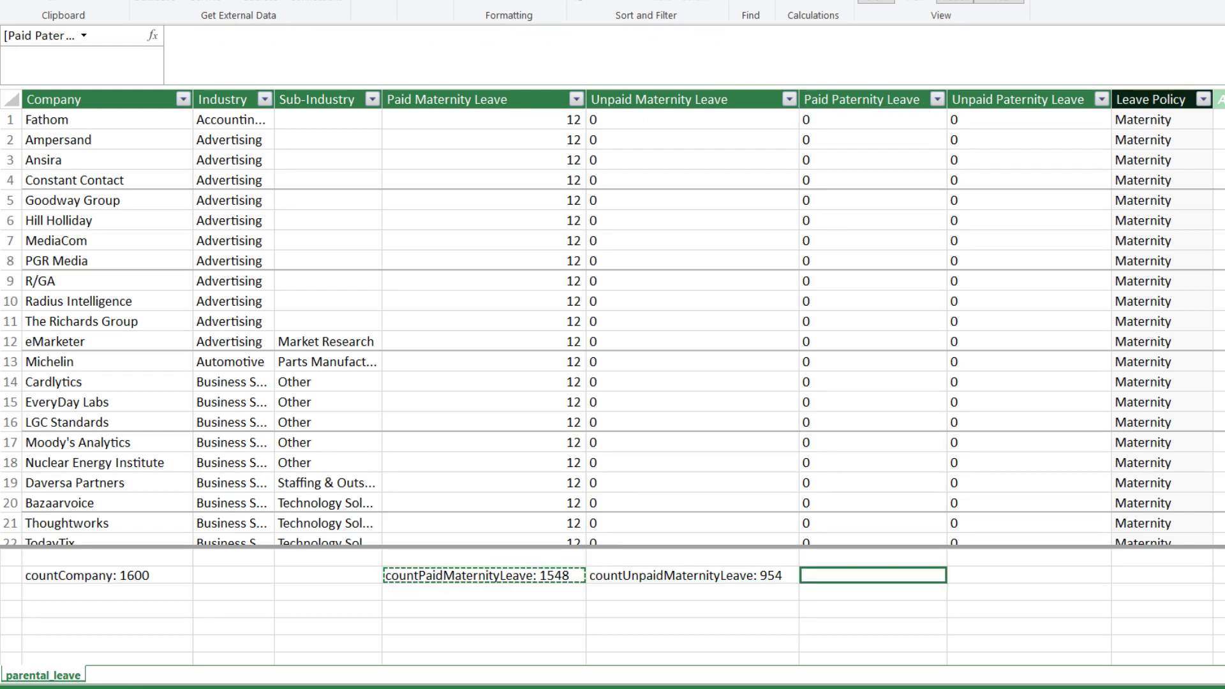
key(ctrl+v)
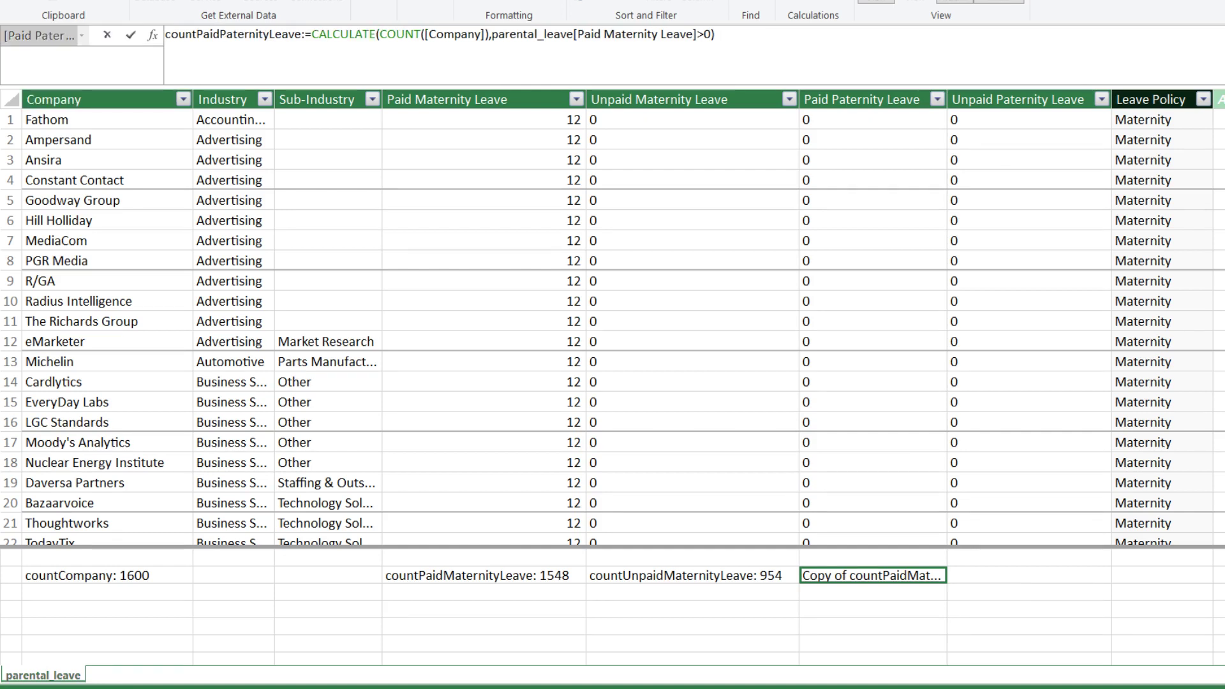
key(ctrl+shift+Left)
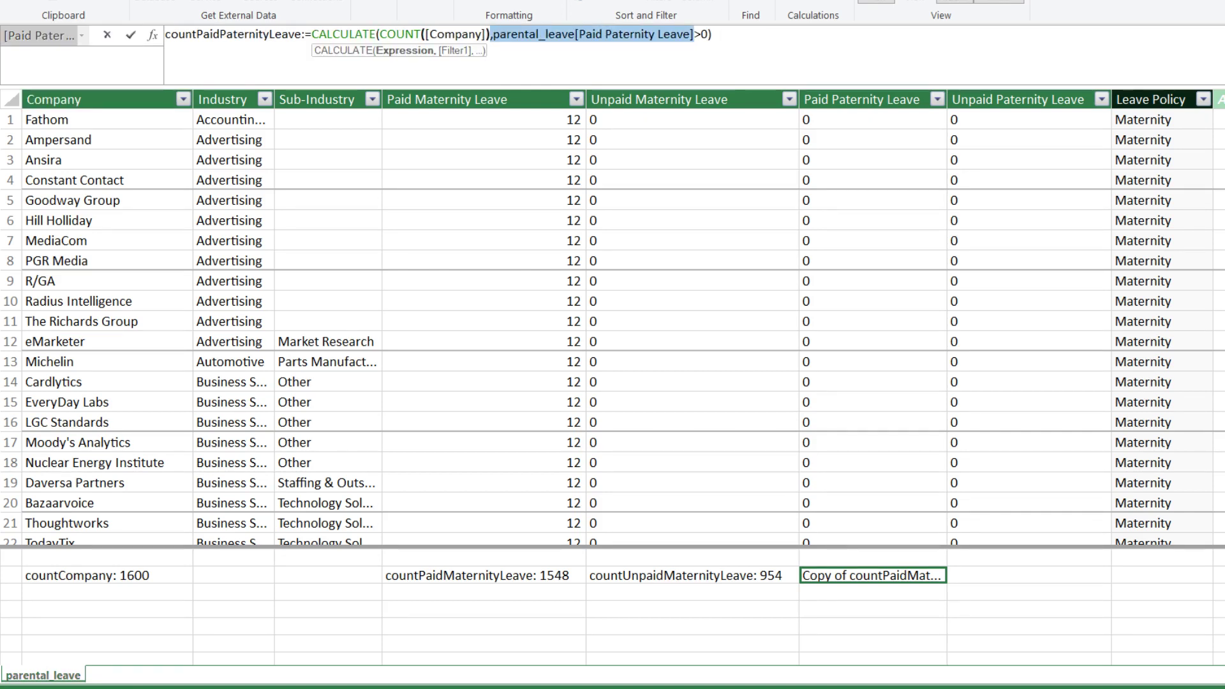
key(Return)
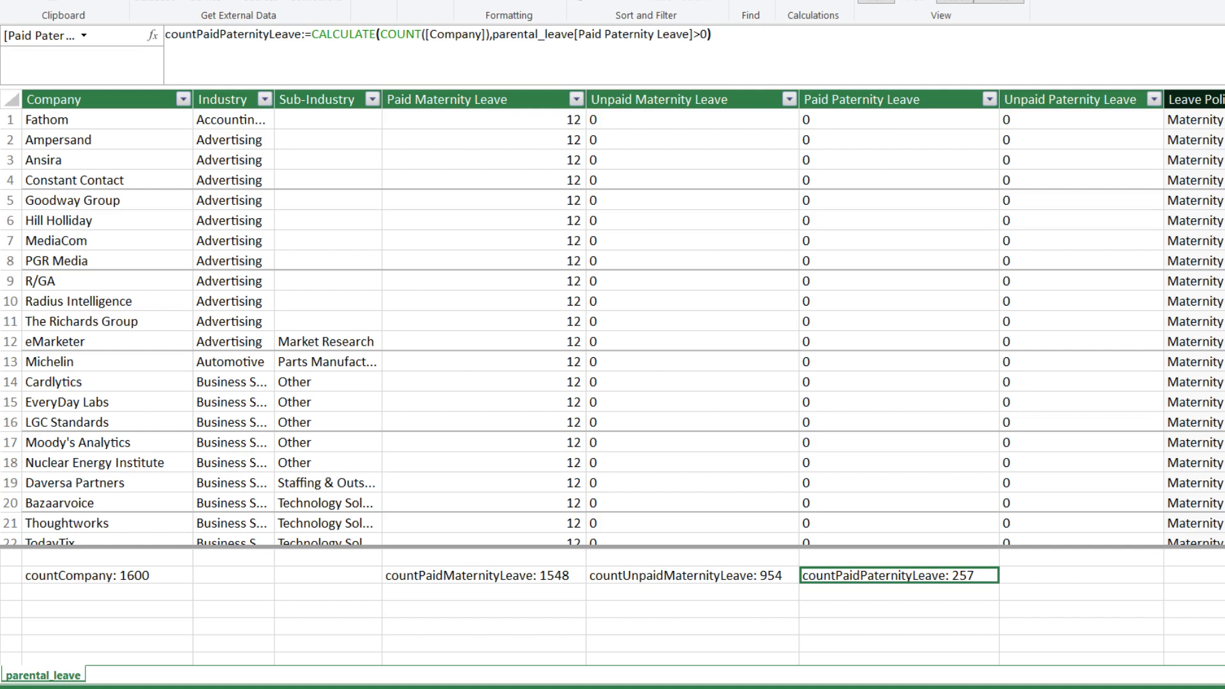
Copy the countUnpaidMaternityLeave measure below Unpaid Paternity Leave, rename it countUnpaidPaternityLeave and filter on parental_leave[Unpaid Paternity Leave]>0.
click(691, 574)
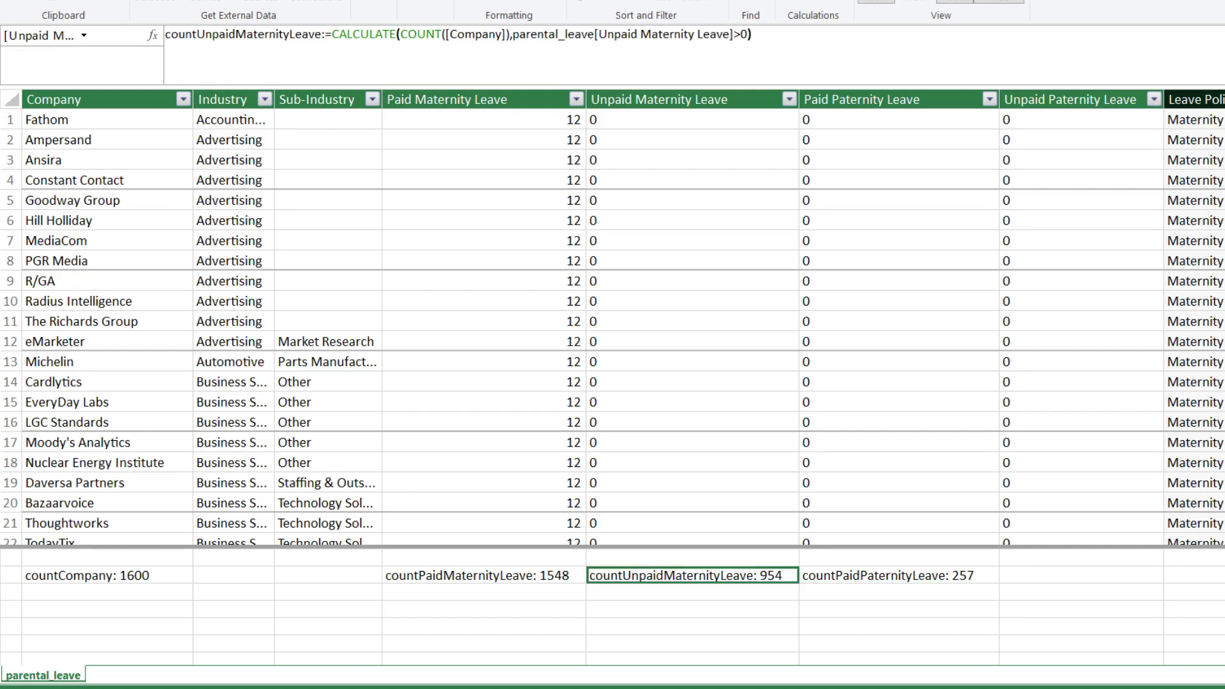
key(ctrl+c)
click(1082, 574)
key(ctrl+v)
drag(165, 34, 248, 33)
key(BackSpace)
text(P)
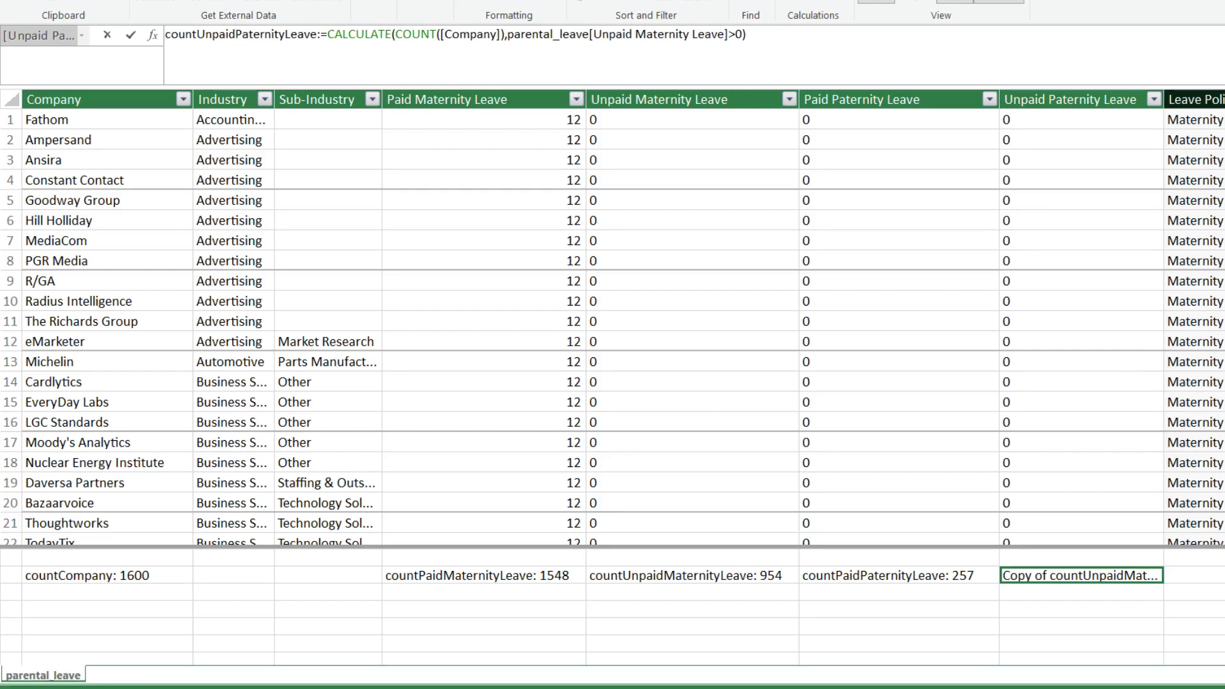
drag(507, 34, 728, 34)
click(1070, 99)
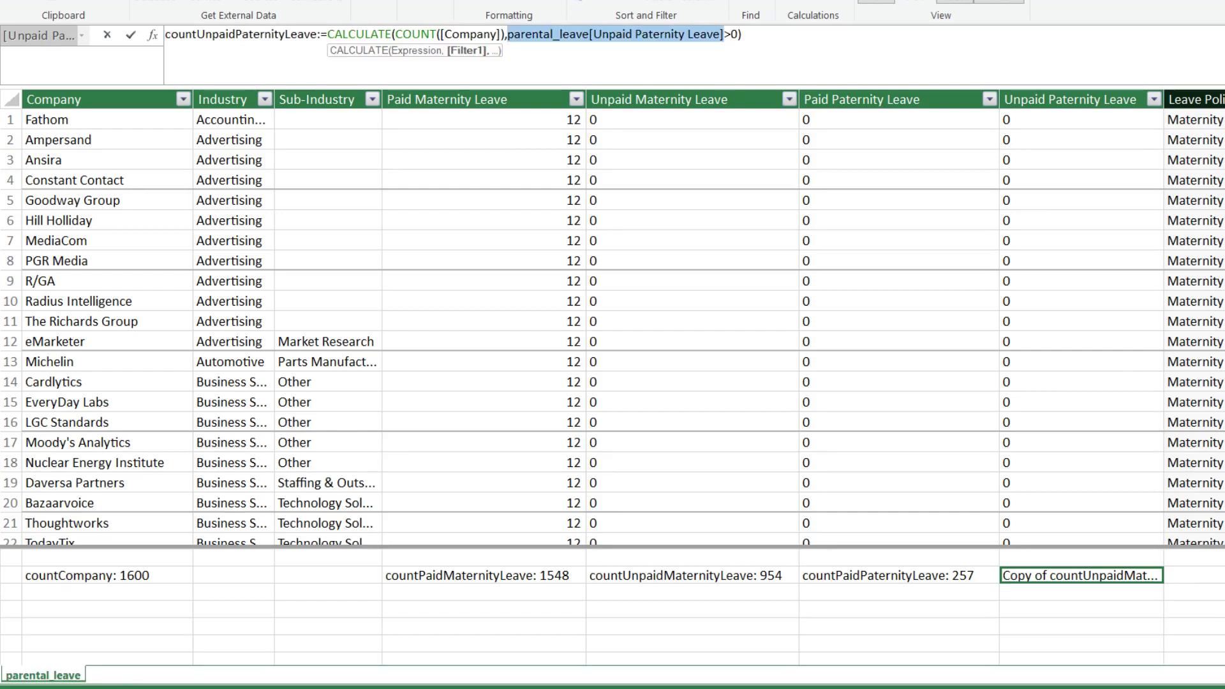
key(Return)
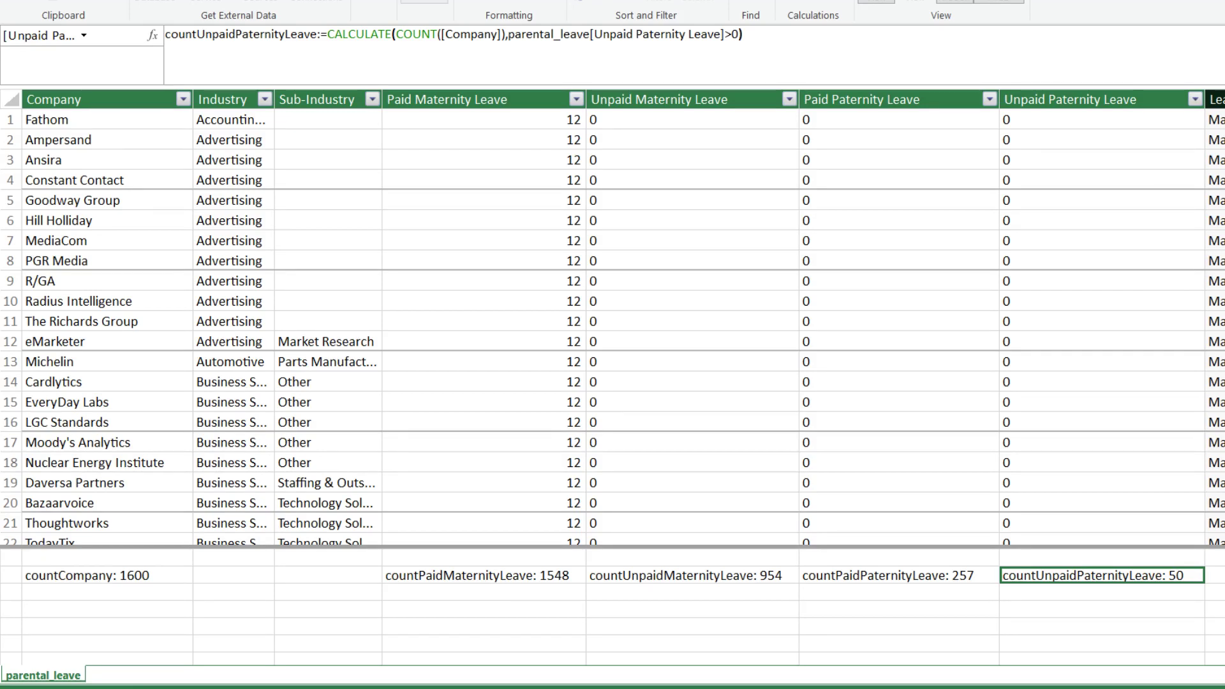
Insert four PivotCharts from the data model on a new worksheet in Excel.
click(423, 2)
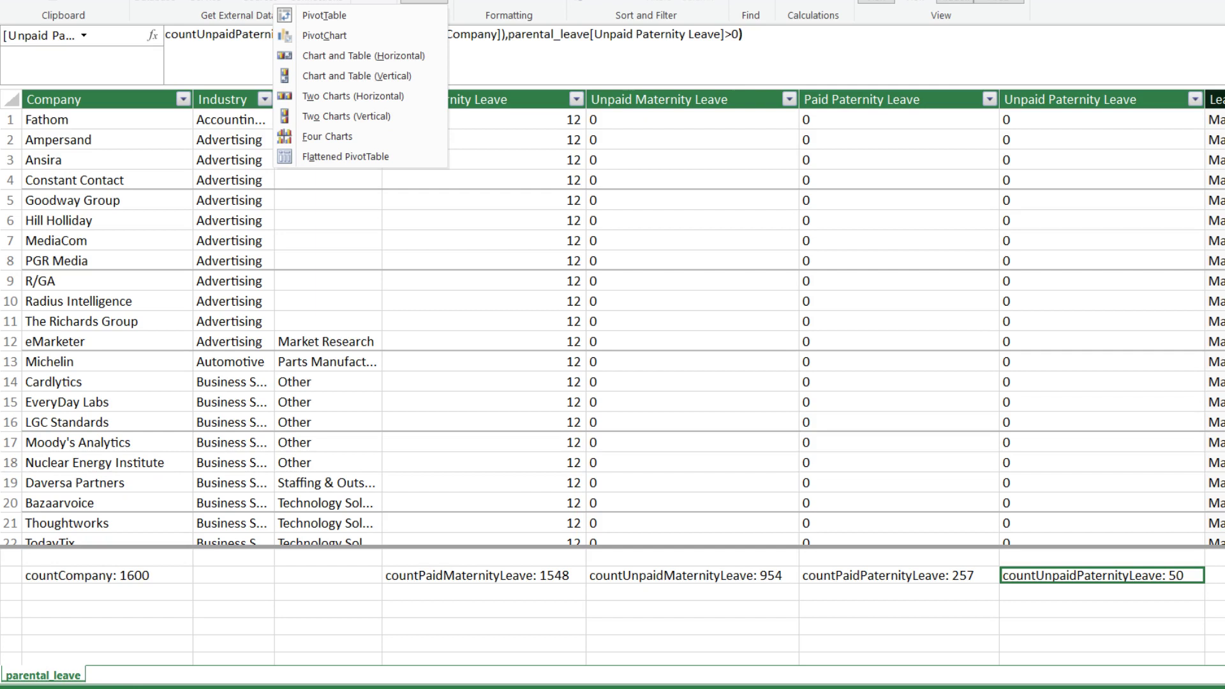
click(327, 136)
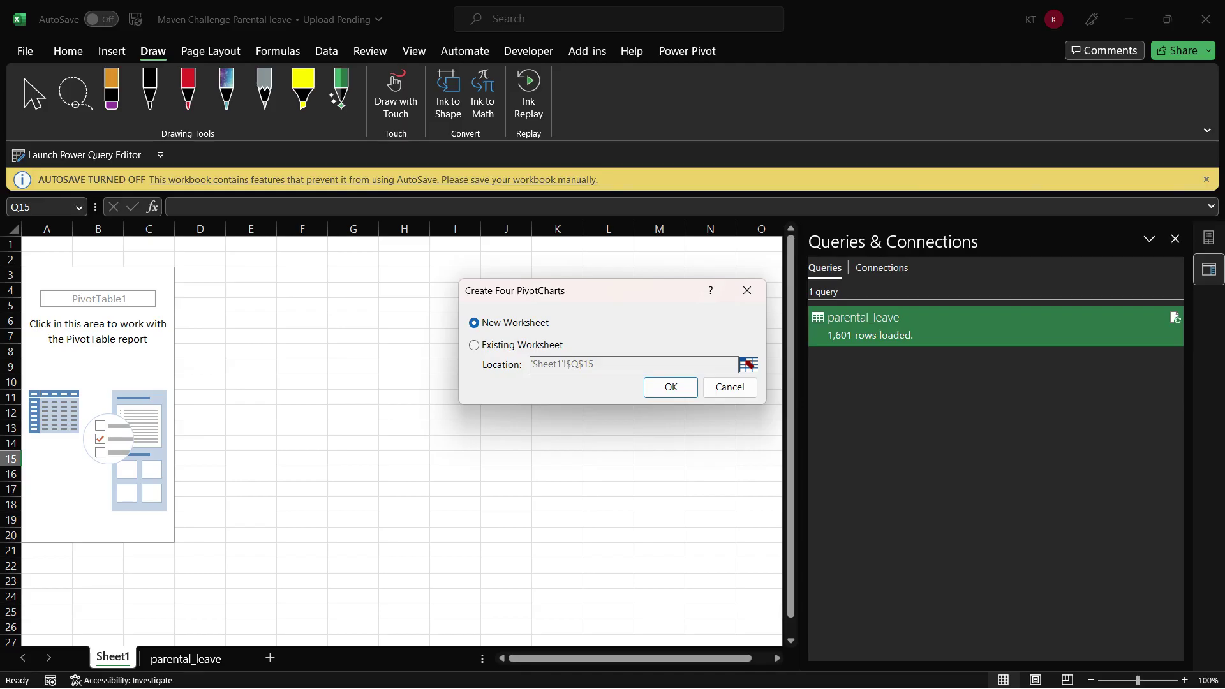
click(668, 385)
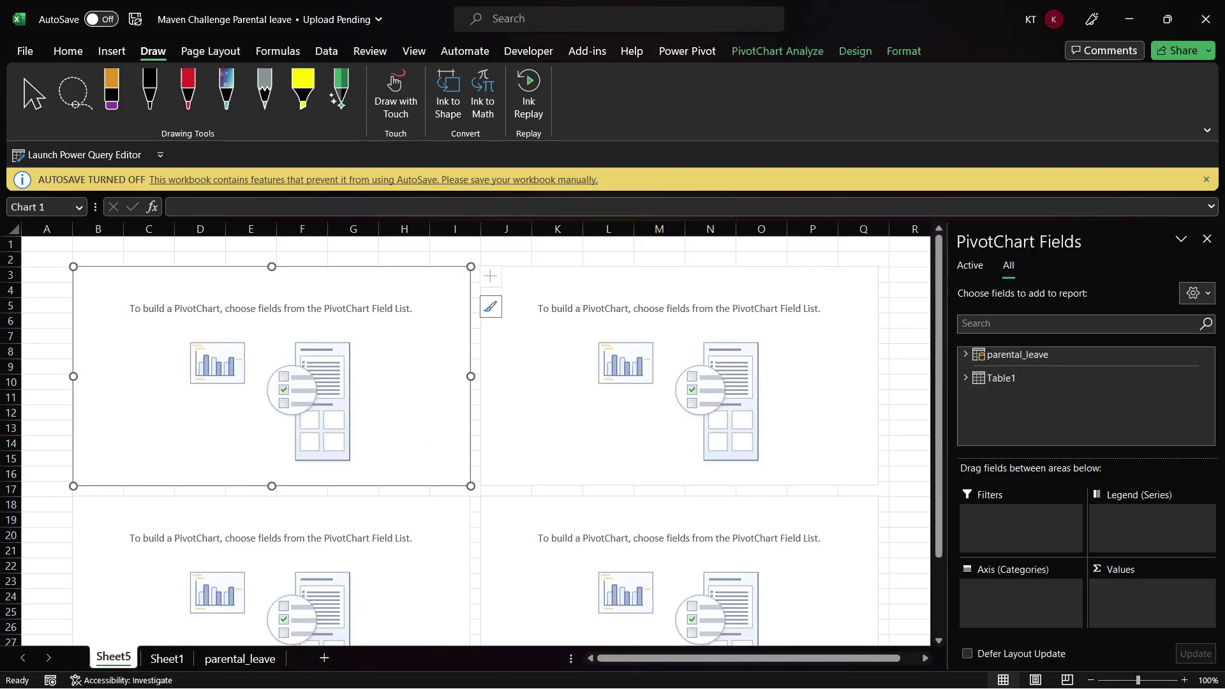